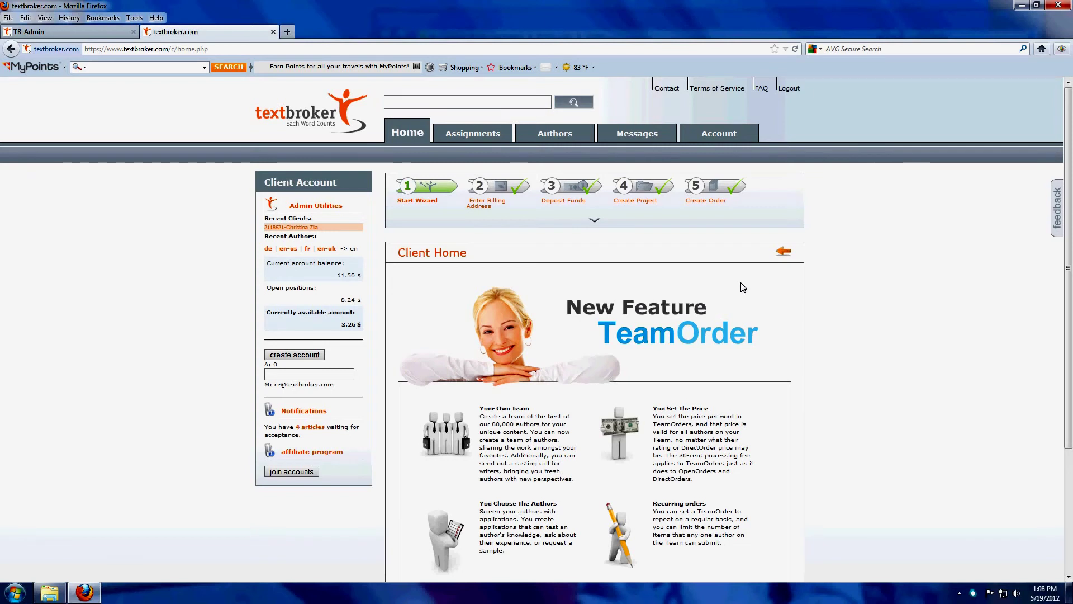
# Under Assignments > Administration, search orders by title for 'computer'.
pyautogui.click(478, 137)
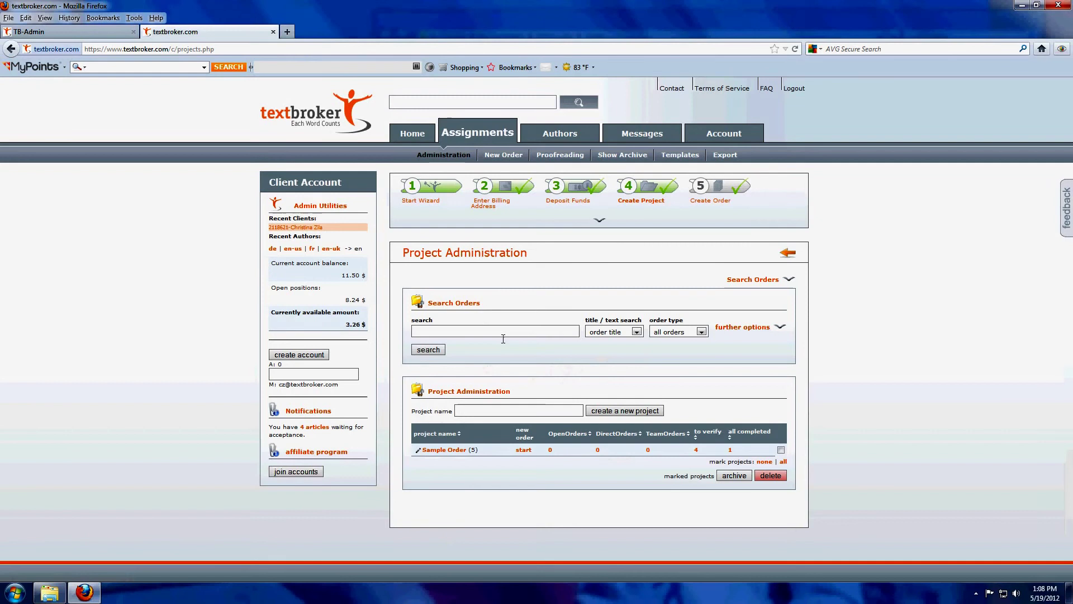
pyautogui.click(597, 333)
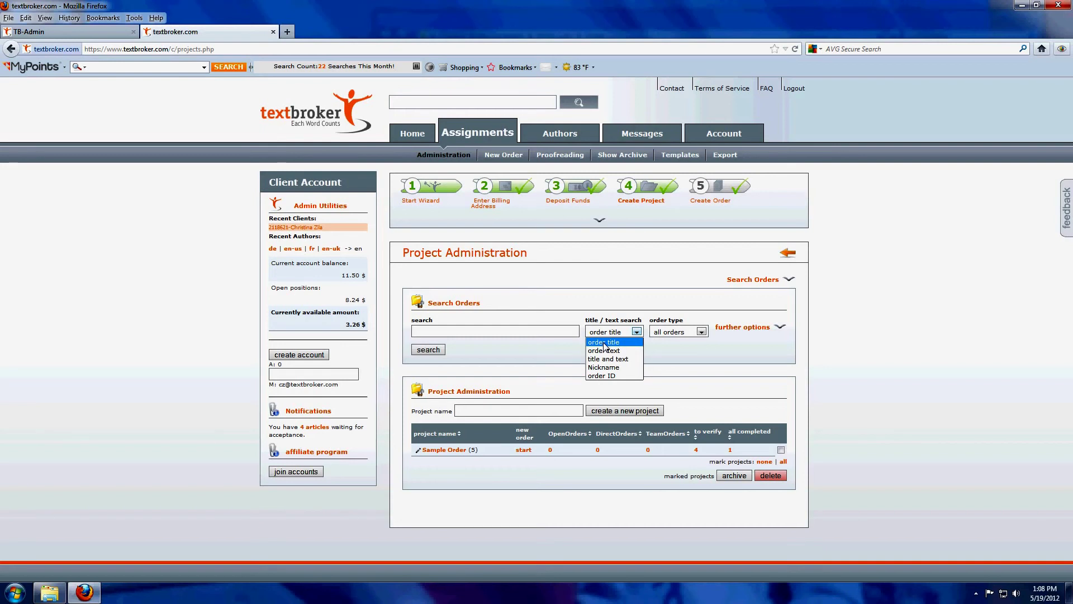
pyautogui.click(562, 348)
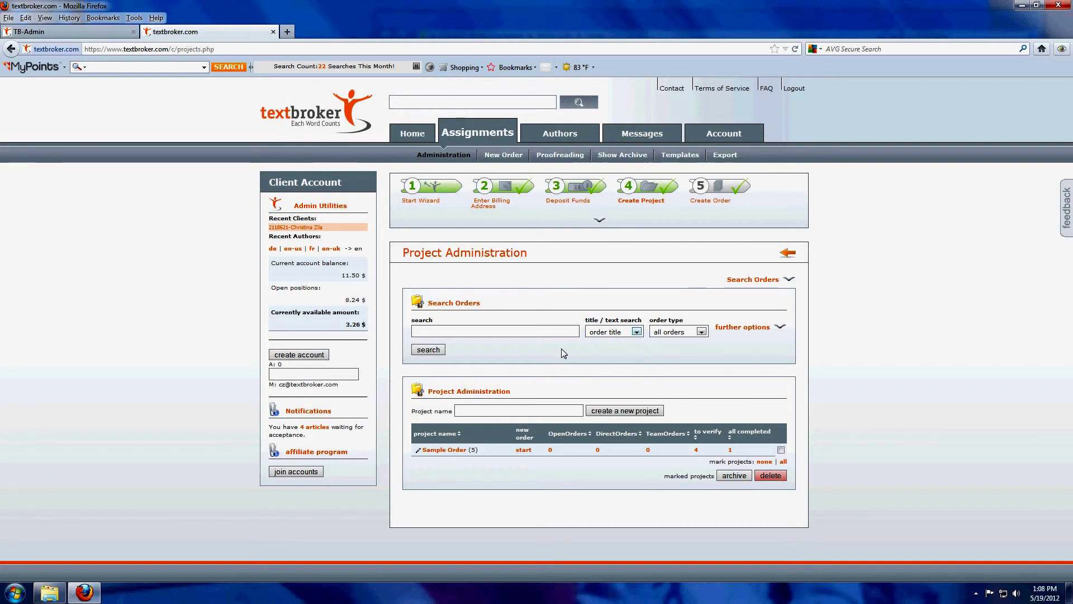
pyautogui.click(486, 336)
pyautogui.write('comp')
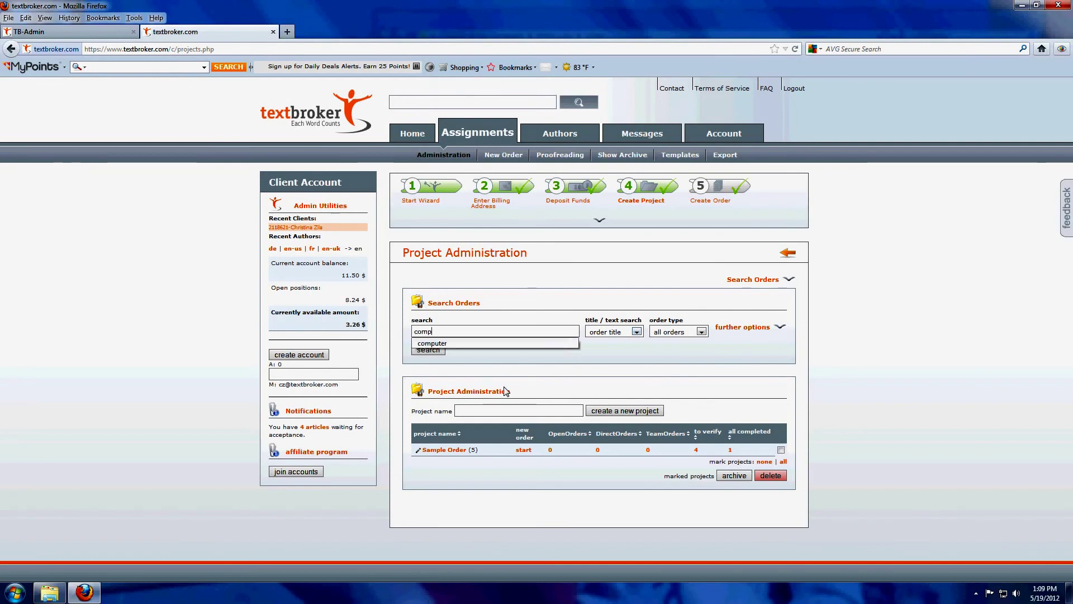
pyautogui.write('uter')
pyautogui.press('Return')
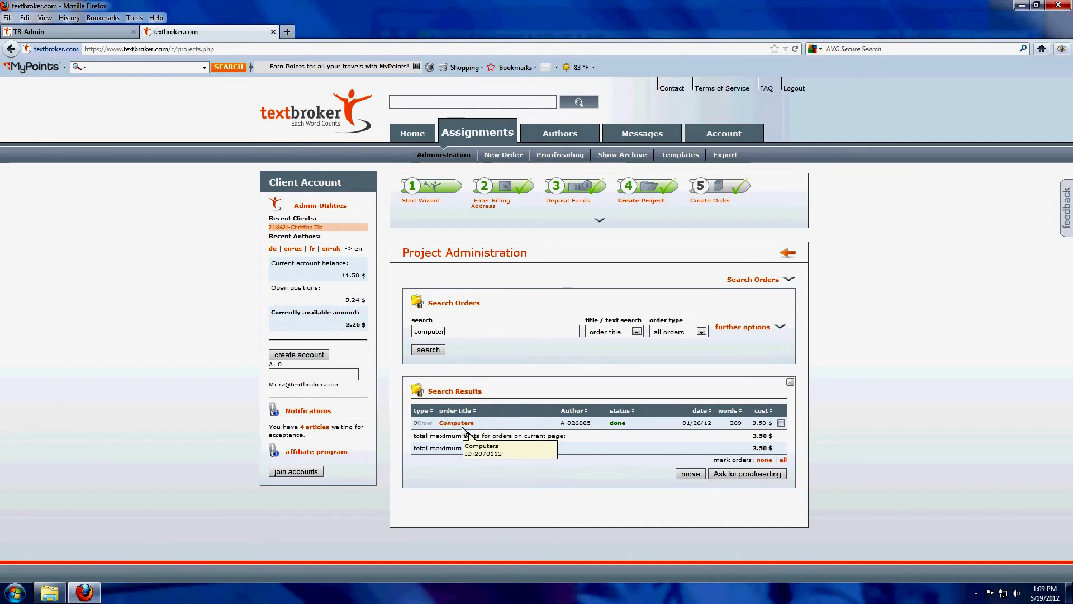
# Expand the Computers order to show its full Order Information.
pyautogui.click(467, 424)
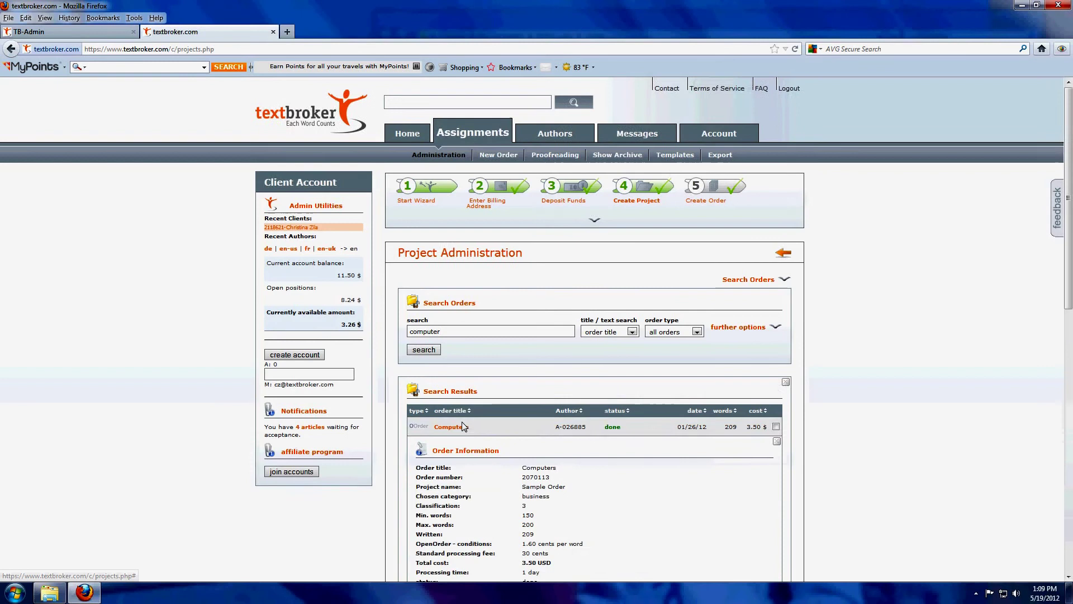
pyautogui.scroll(-3, 488, 420)
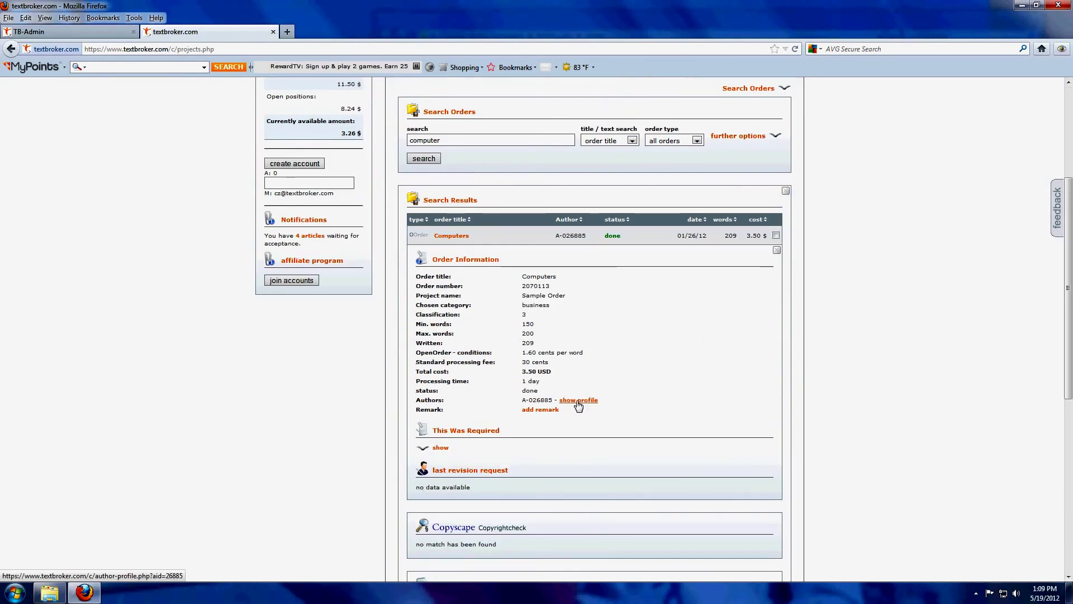
pyautogui.scroll(3, 570, 401)
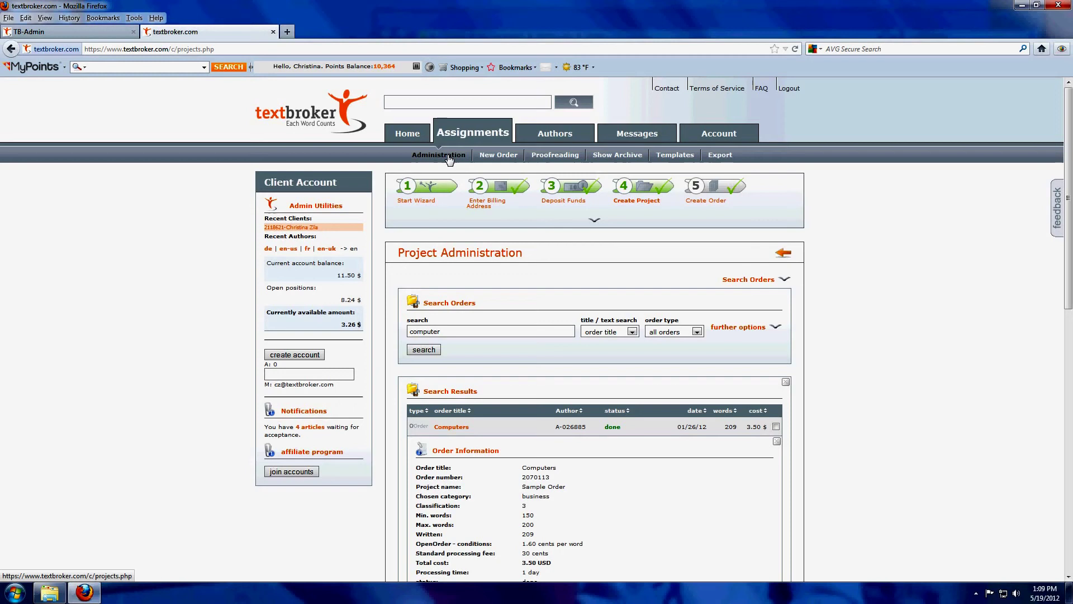
# From Sample Order's completed orders, open the profile of the Computers order's author.
pyautogui.click(461, 134)
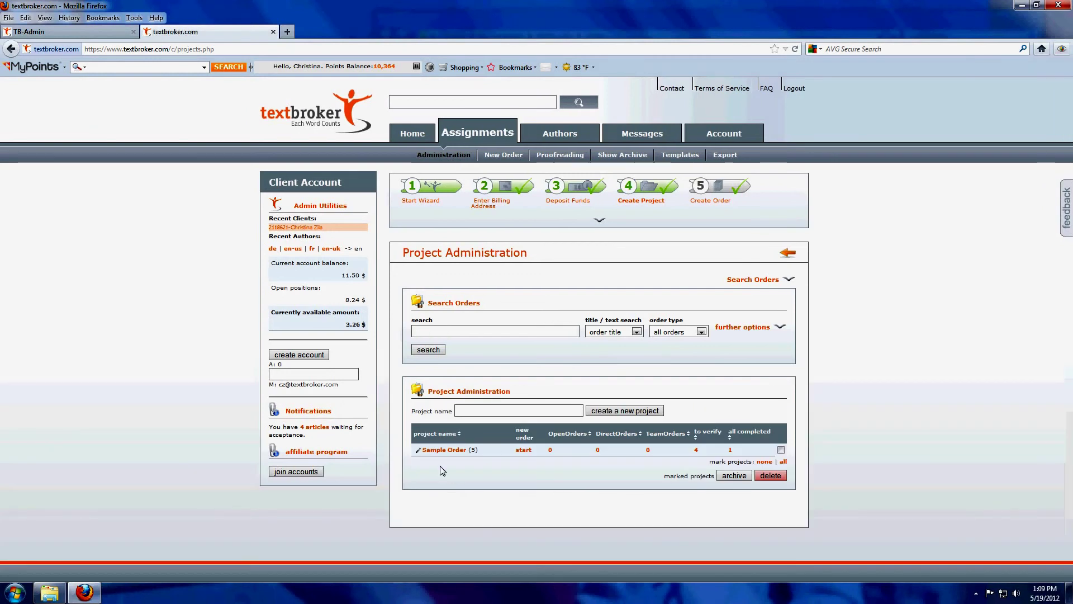
pyautogui.click(730, 450)
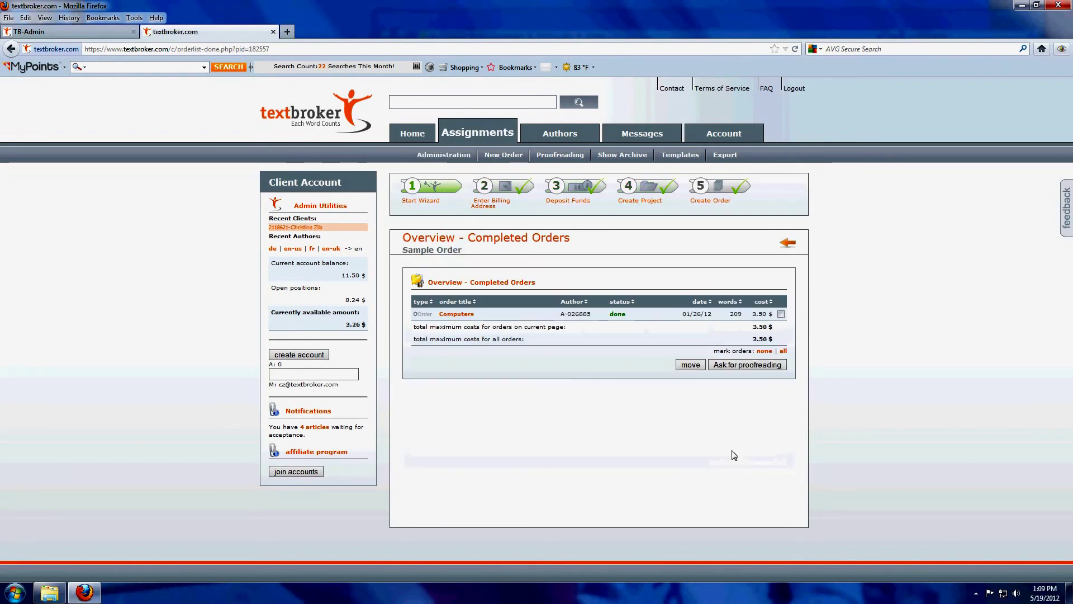
pyautogui.click(466, 314)
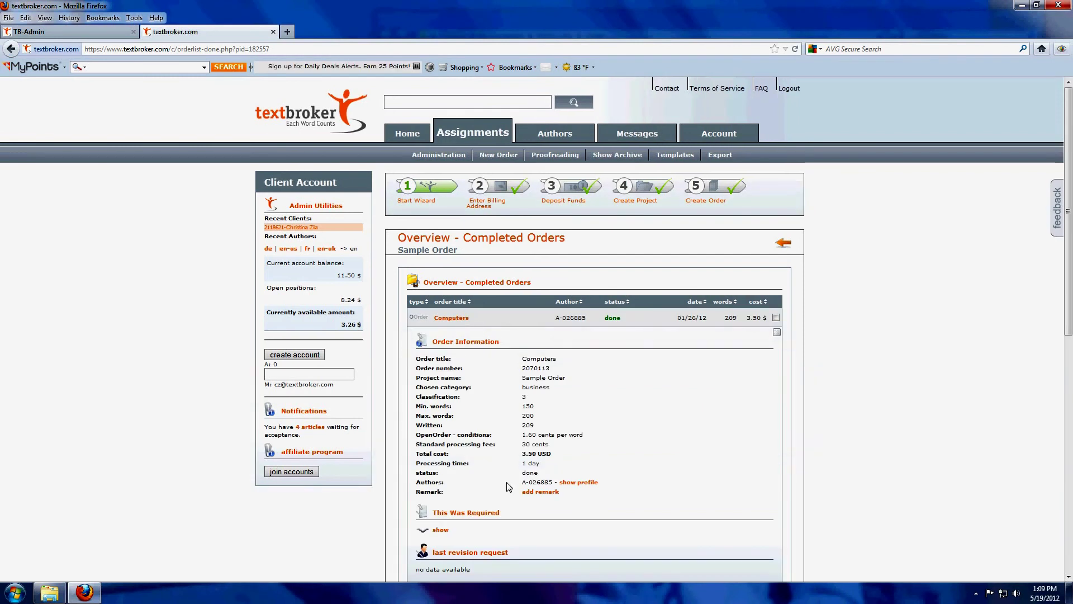
pyautogui.click(573, 482)
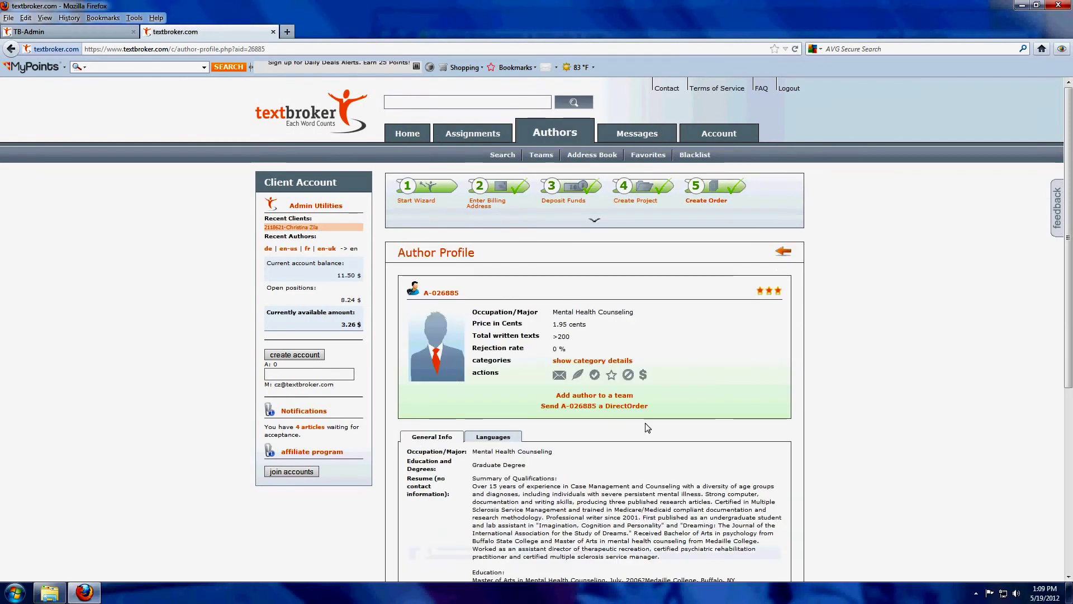
# Show the author's Languages tab: English (United States), first native language, advanced writing quality.
pyautogui.scroll(-5, 480, 390)
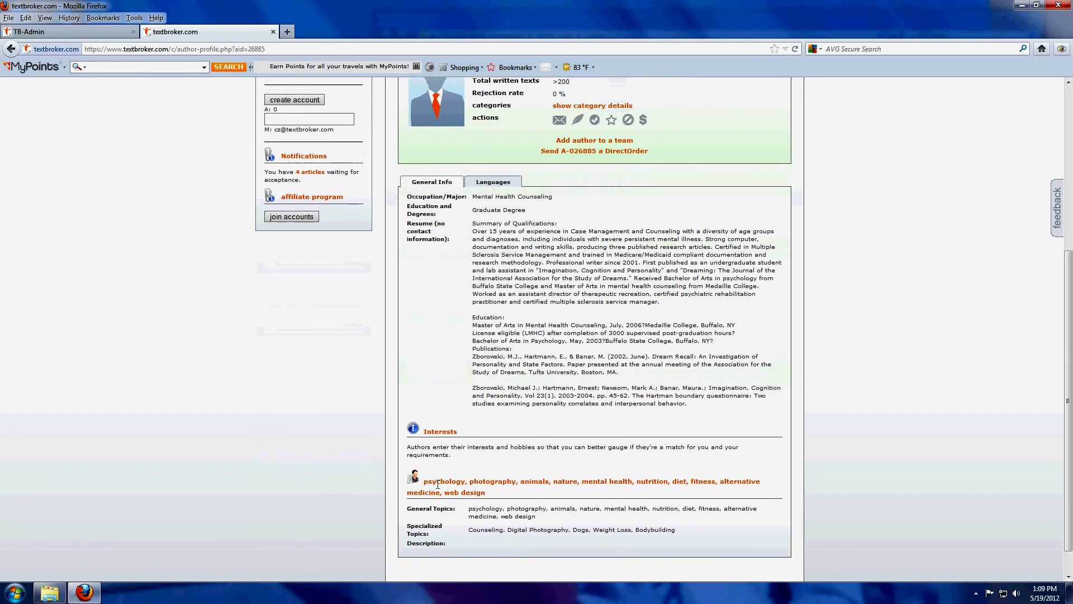
pyautogui.click(491, 183)
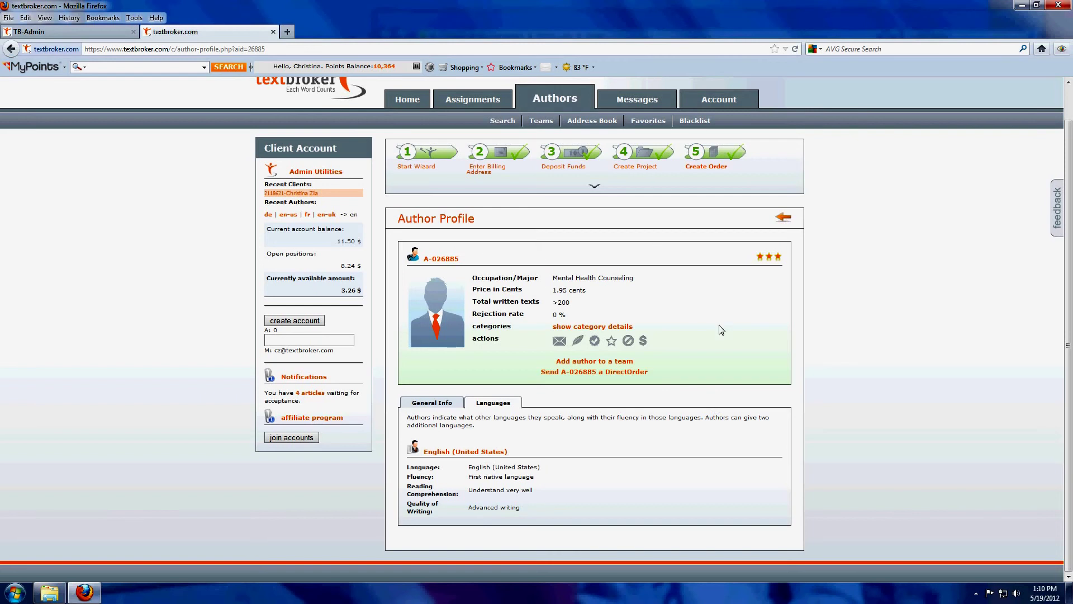
# Switch the author profile back to General Info with the Graduate Degree and resume summary.
pyautogui.click(439, 408)
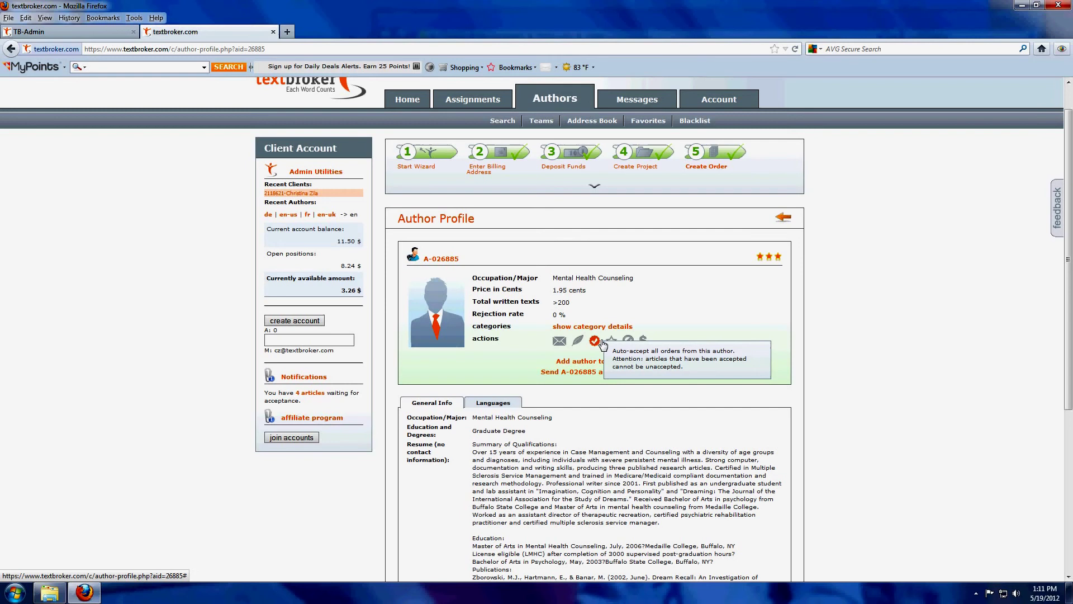
# Enable auto-accept for all future orders from this three-star, 1.95-cent author.
pyautogui.click(595, 343)
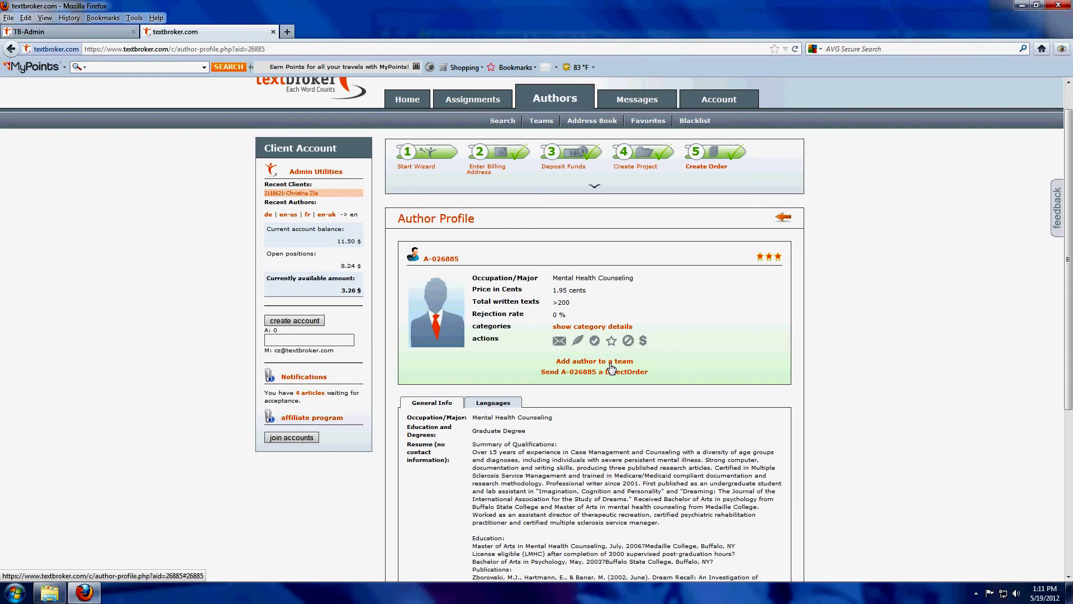
# Start a DirectOrder to this author at 0.0195 $/word for 350–400 words.
pyautogui.click(572, 373)
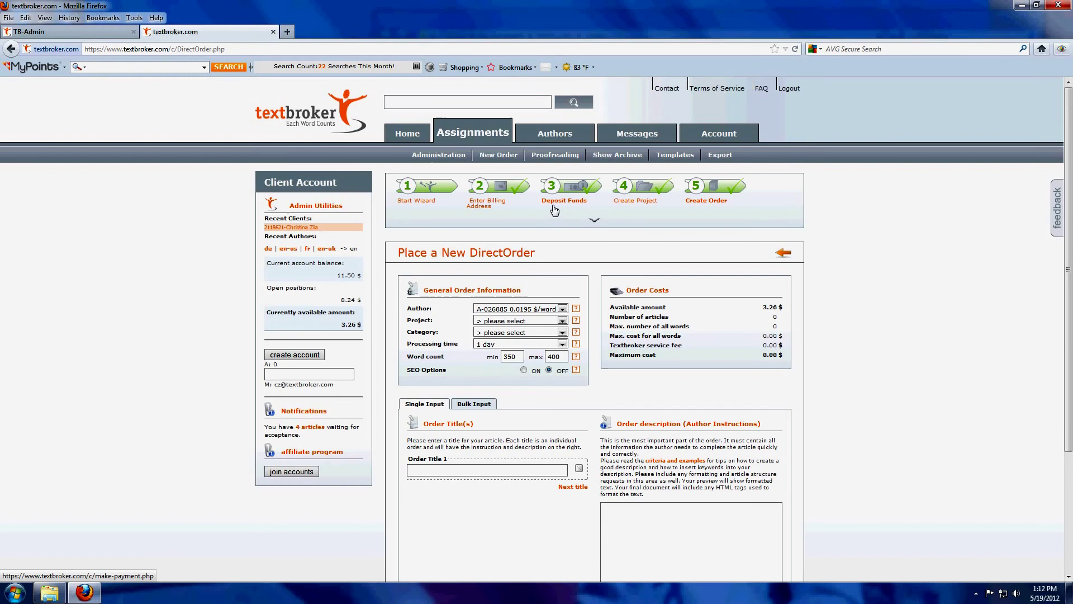
# From Messages, open the profile of the 'computer article' message sender.
pyautogui.click(609, 136)
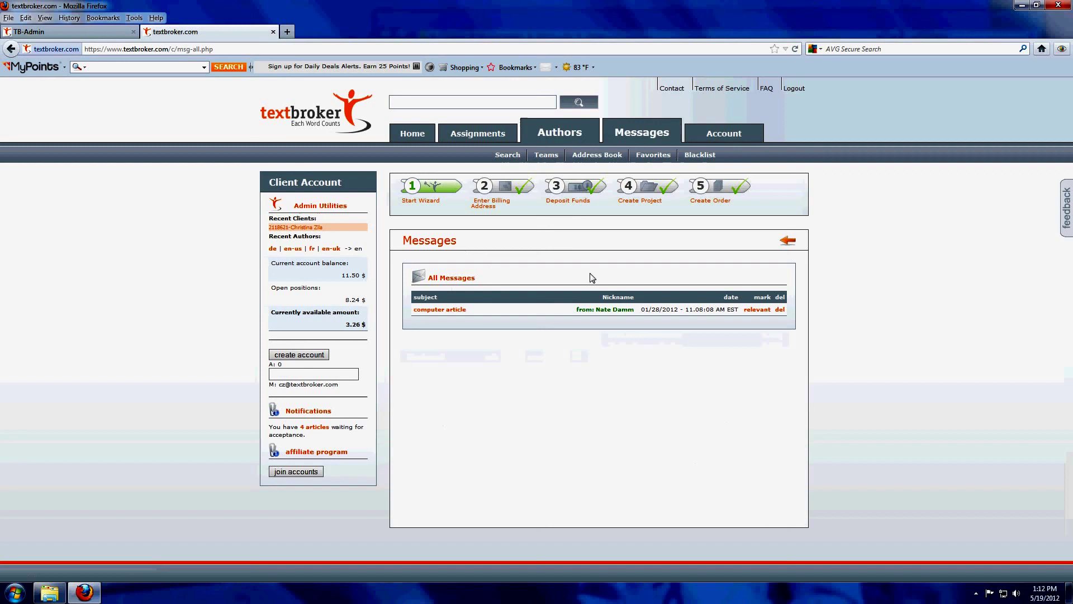
pyautogui.moveTo(646, 132)
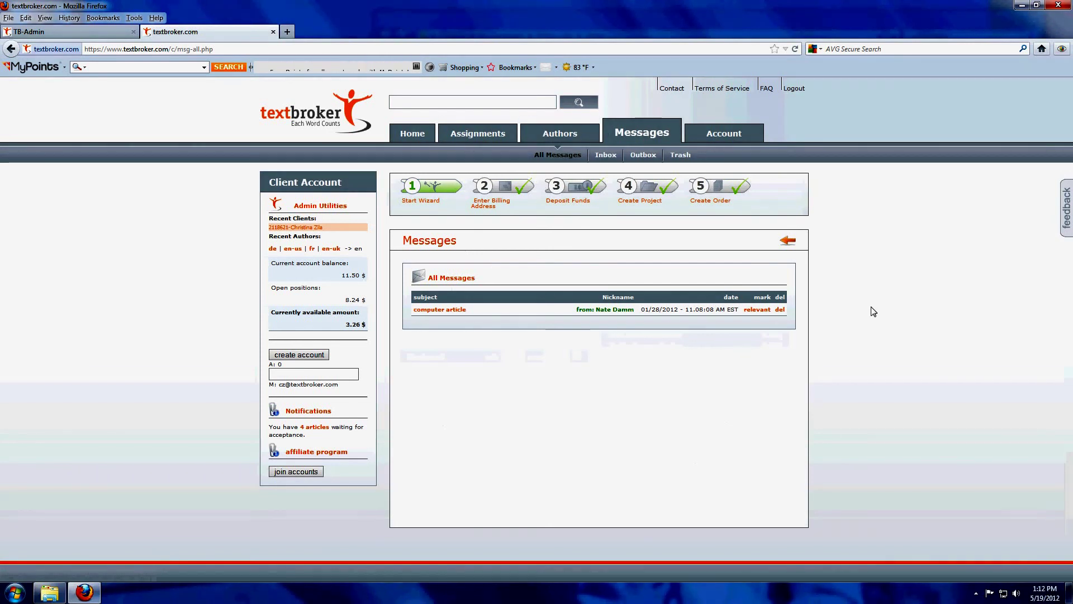
pyautogui.click(609, 312)
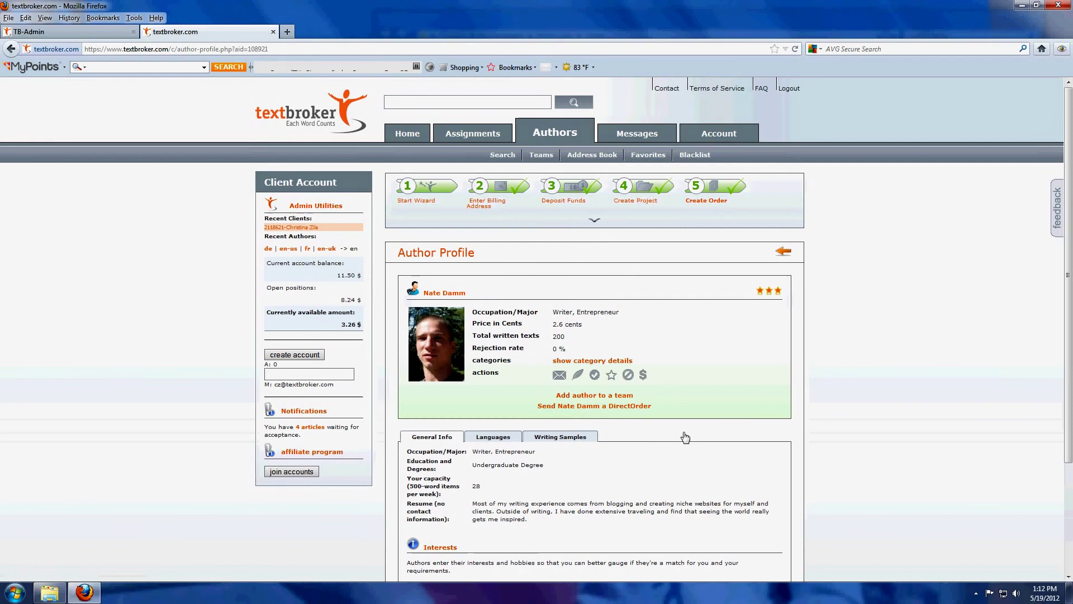
pyautogui.scroll(-4, 639, 492)
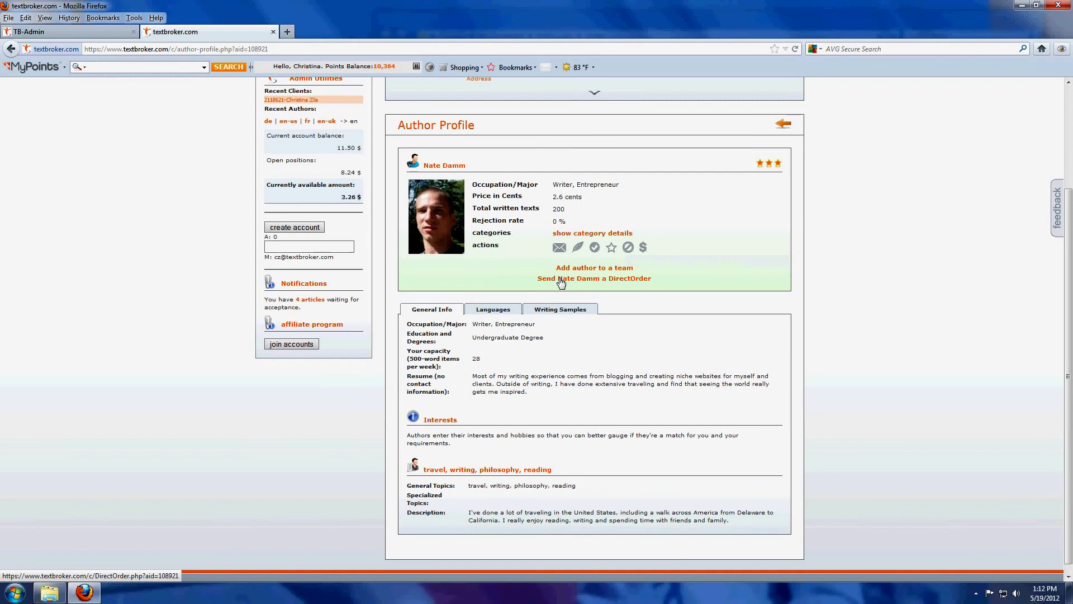
pyautogui.scroll(3, 562, 283)
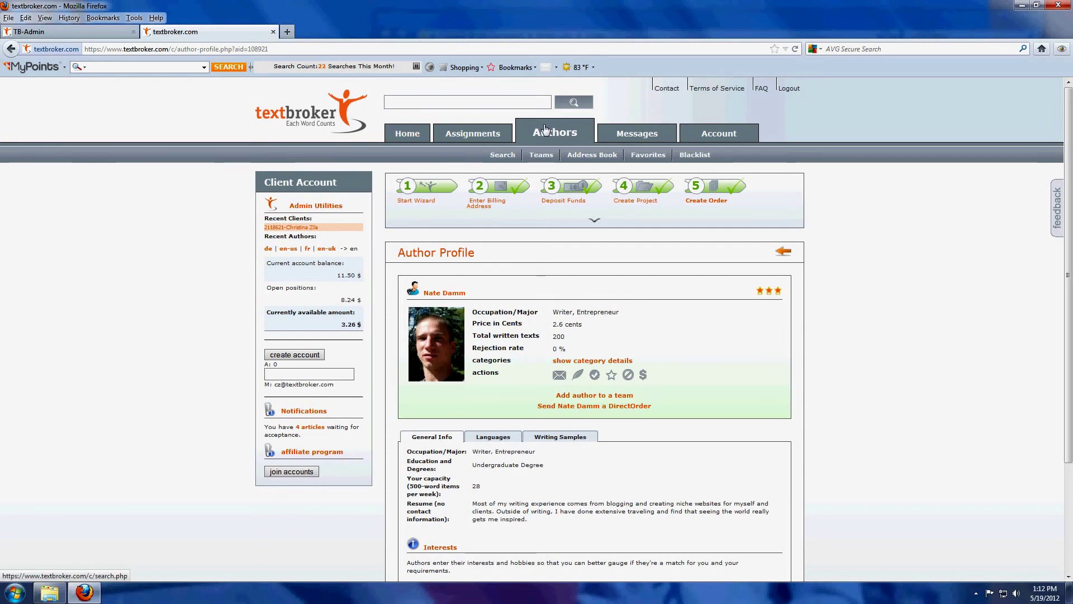
# Open Authors > Search to list authors sorted by quality level.
pyautogui.click(507, 156)
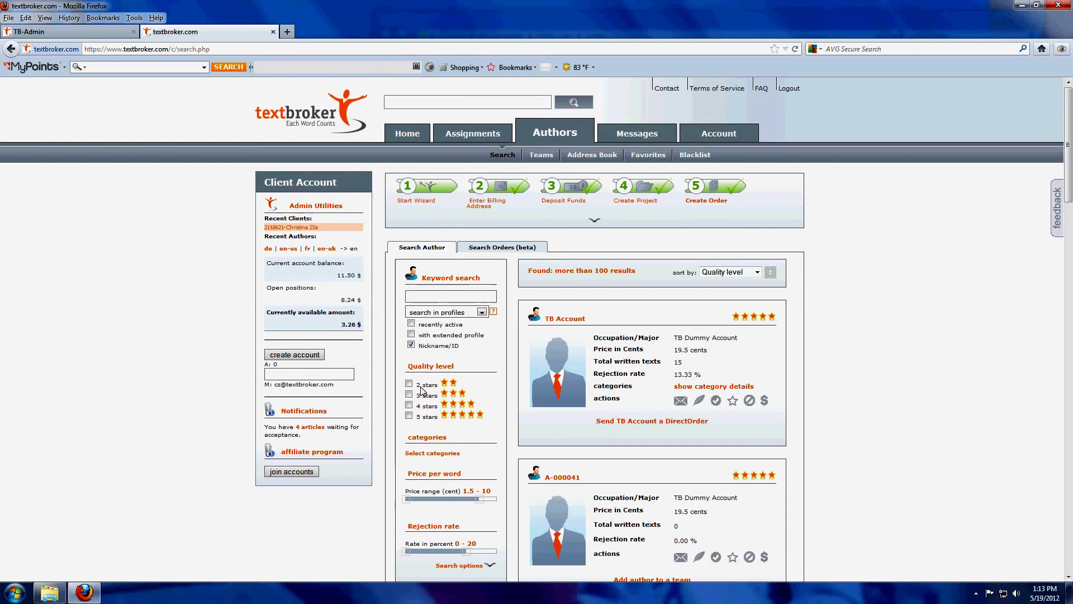
# Filter the author search to 4-star authors priced 1.6–4.8 cents per word.
pyautogui.scroll(-2, 420, 388)
pyautogui.click(409, 341)
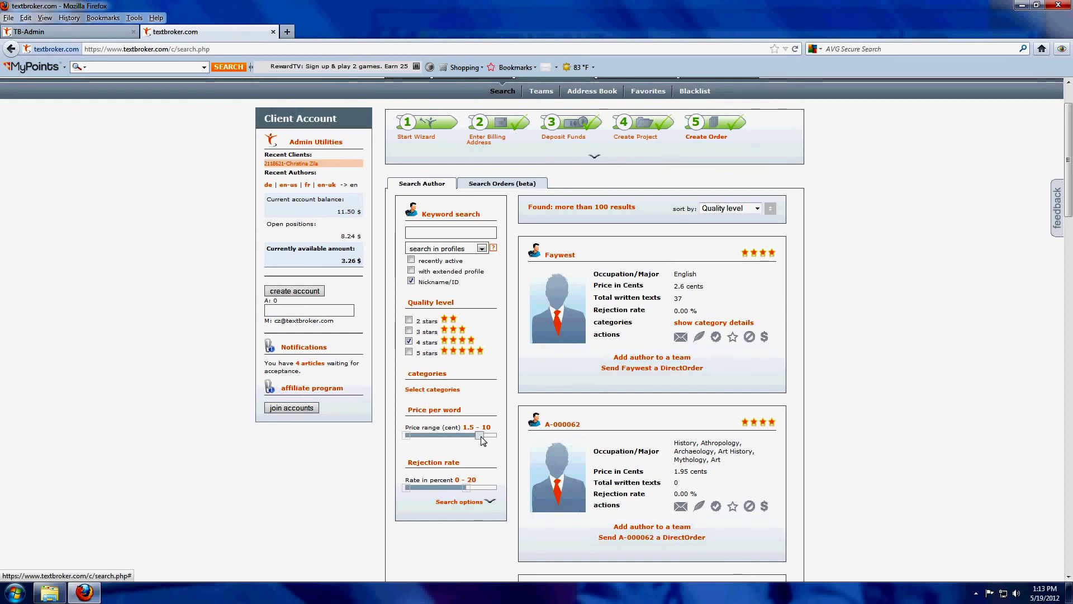
pyautogui.moveTo(481, 440); pyautogui.dragTo(437, 443)
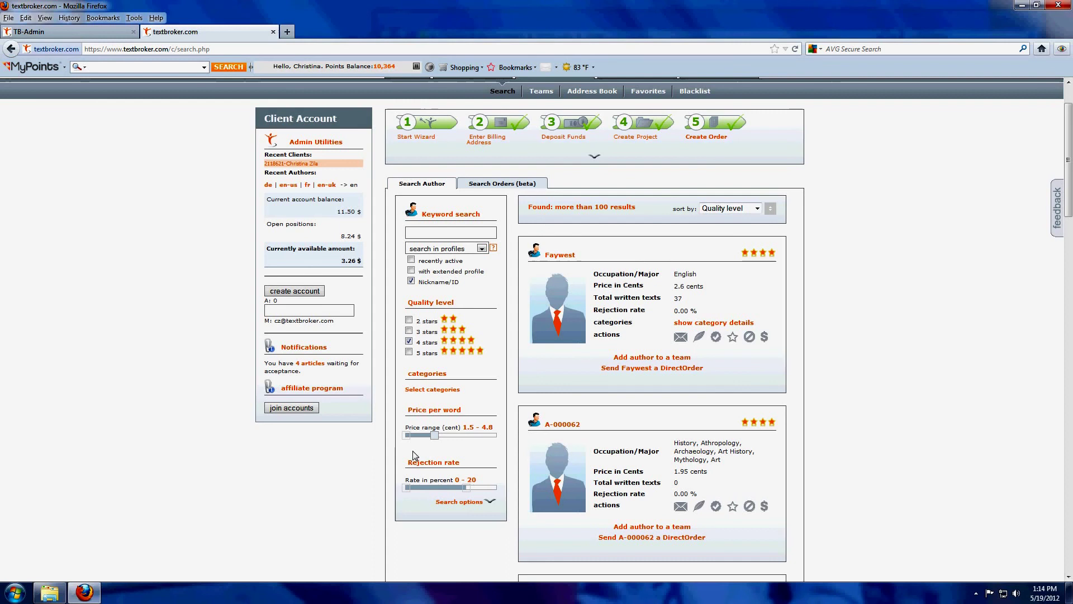
pyautogui.moveTo(409, 441); pyautogui.dragTo(407, 440)
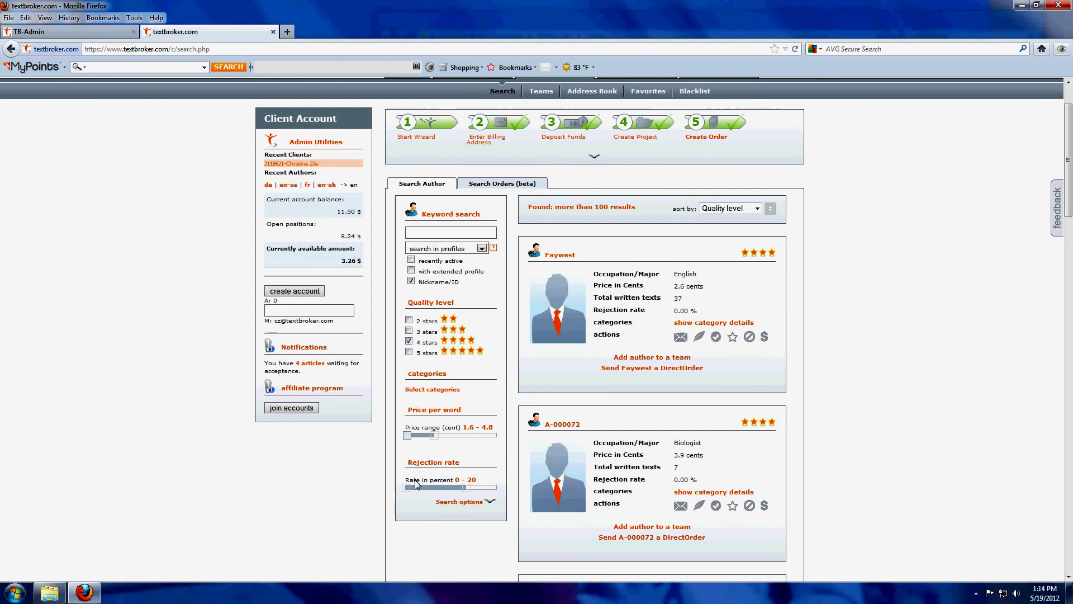
# Reveal the extra search options and expand the Languages filter.
pyautogui.scroll(-2, 415, 484)
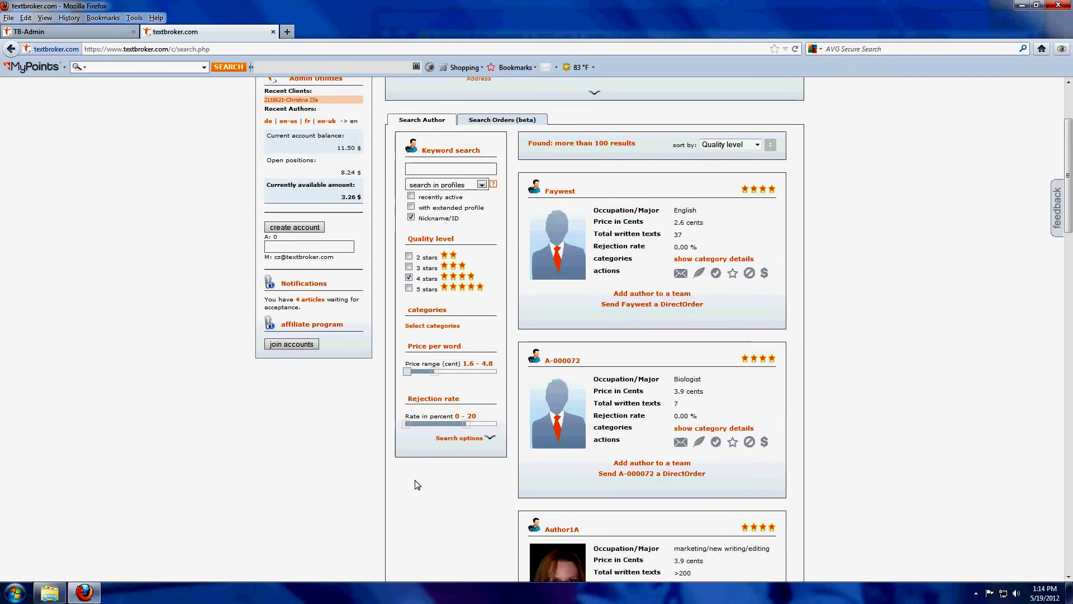
pyautogui.click(469, 439)
pyautogui.scroll(-4, 458, 391)
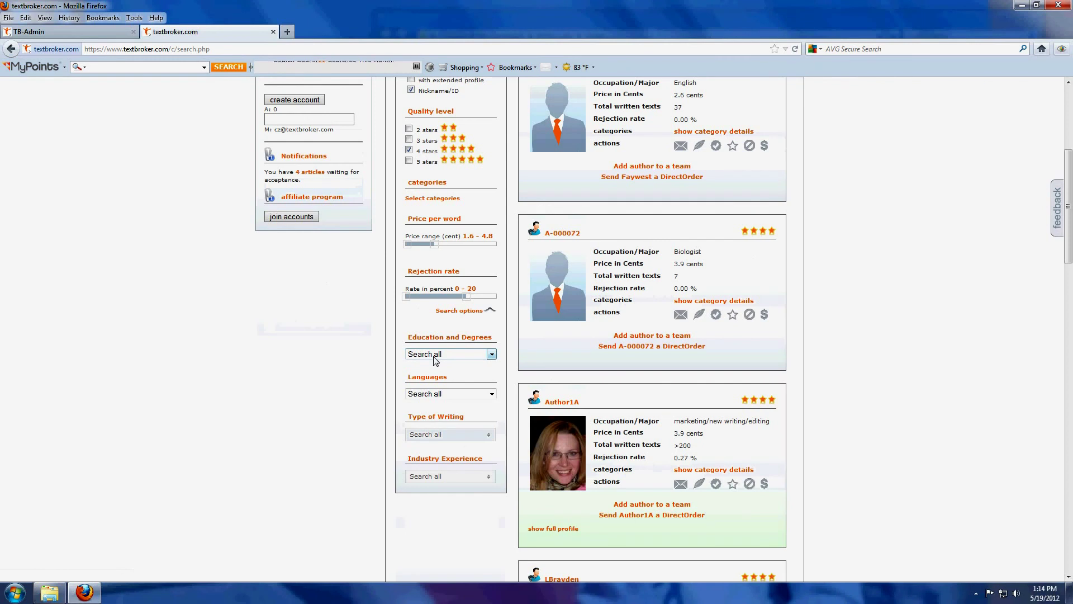
pyautogui.click(425, 394)
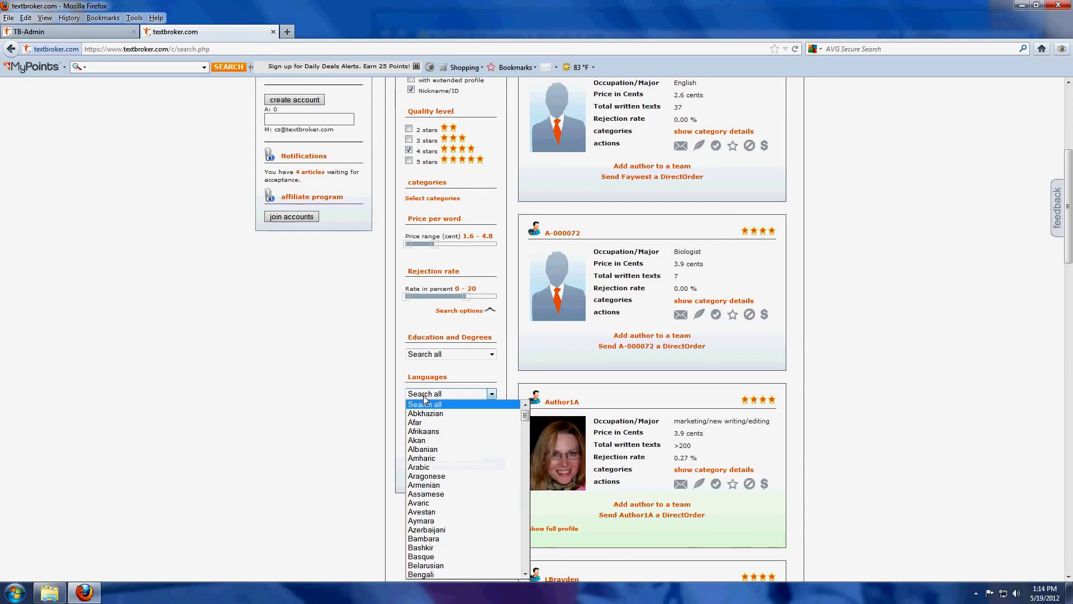
# Choose Spanish/Castilian in the Languages filter.
pyautogui.click(425, 394)
pyautogui.scroll(-2, 425, 394)
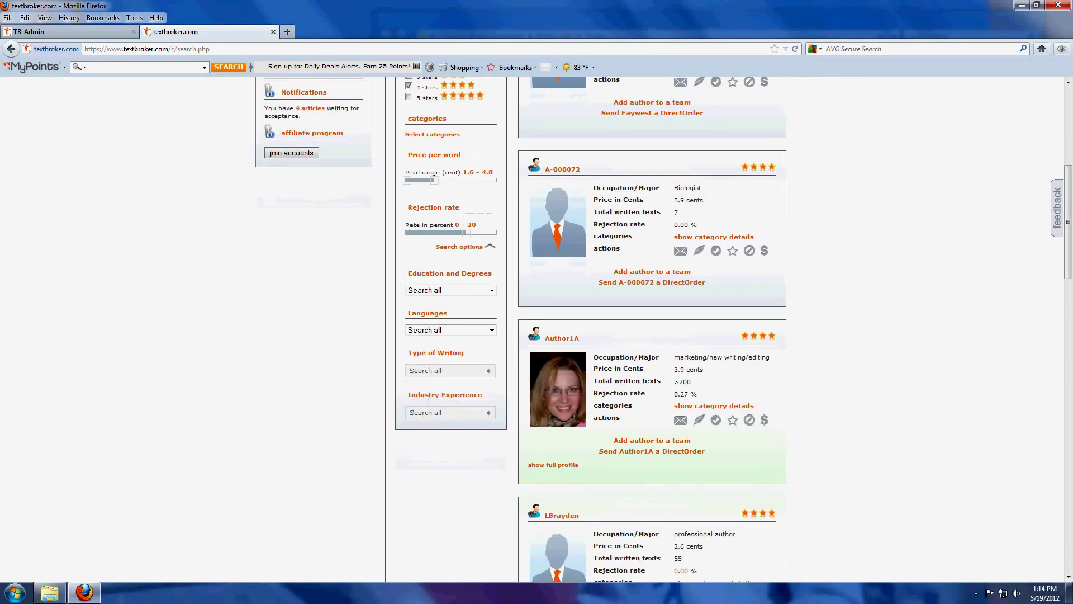
pyautogui.click(426, 331)
pyautogui.scroll(-20, 436, 453)
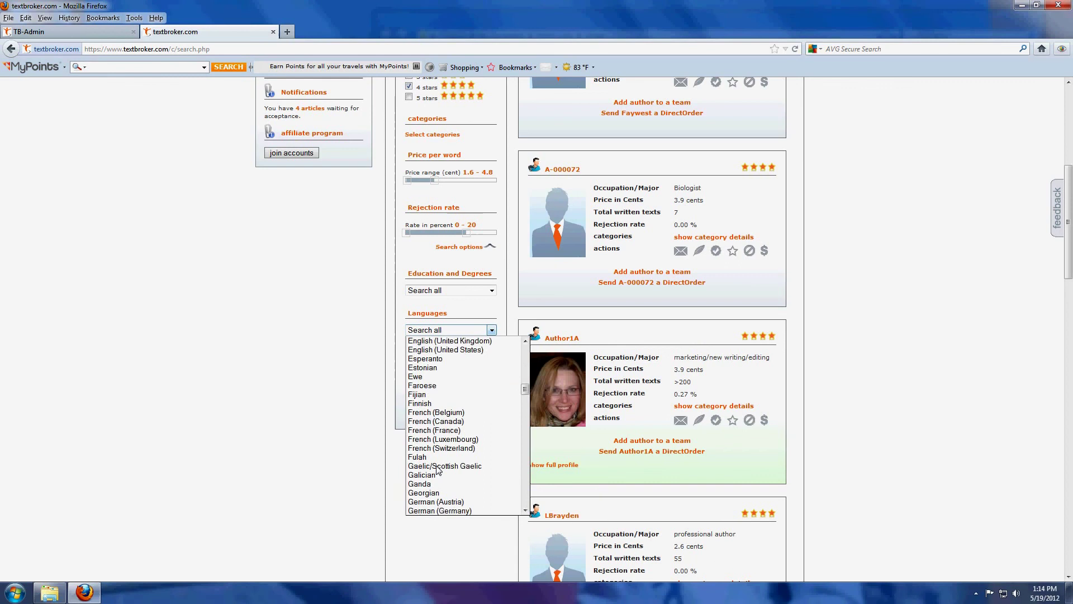
pyautogui.scroll(-20, 438, 470)
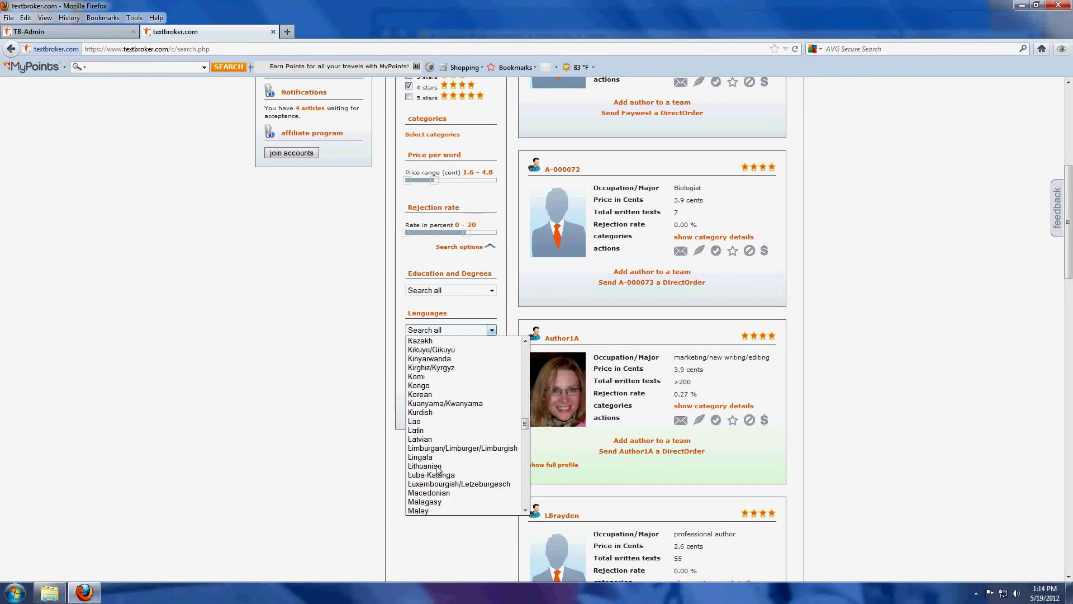
pyautogui.scroll(-13, 438, 470)
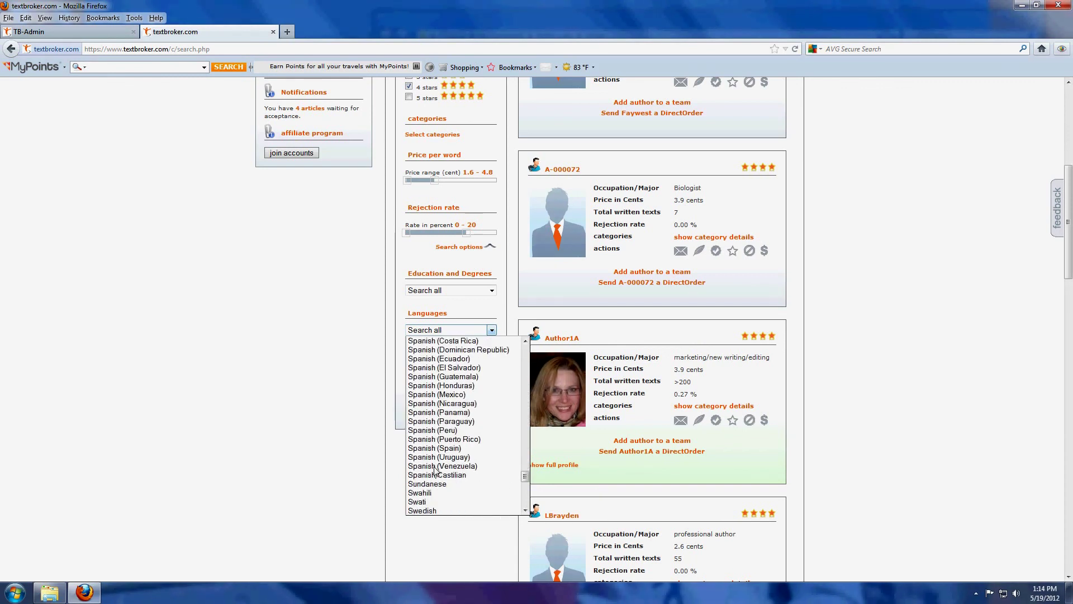
pyautogui.click(436, 475)
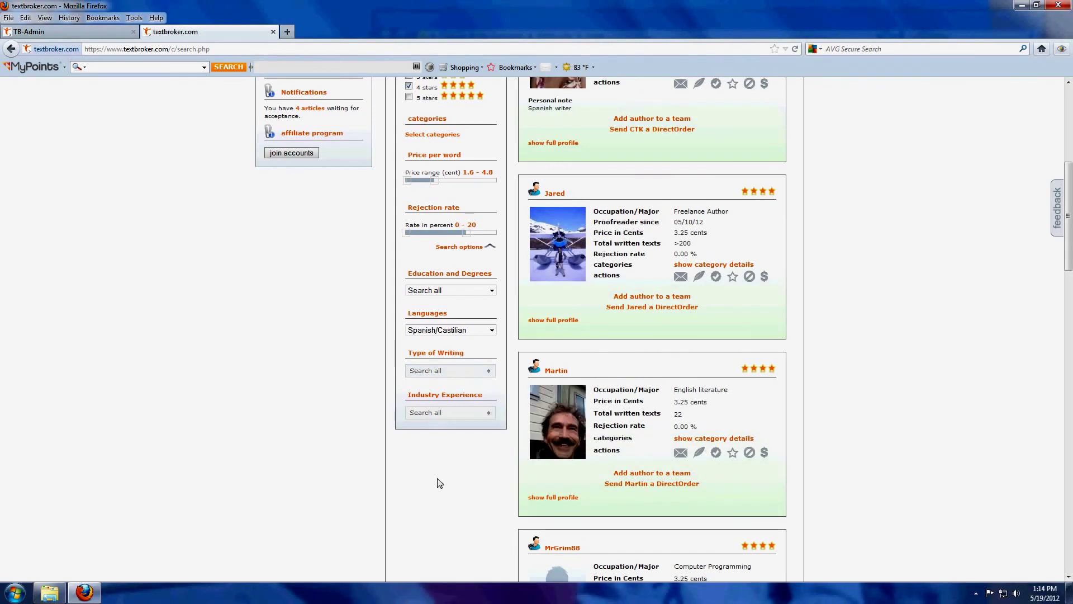
# Browse the Type of Writing list and close it without selecting anything.
pyautogui.click(440, 374)
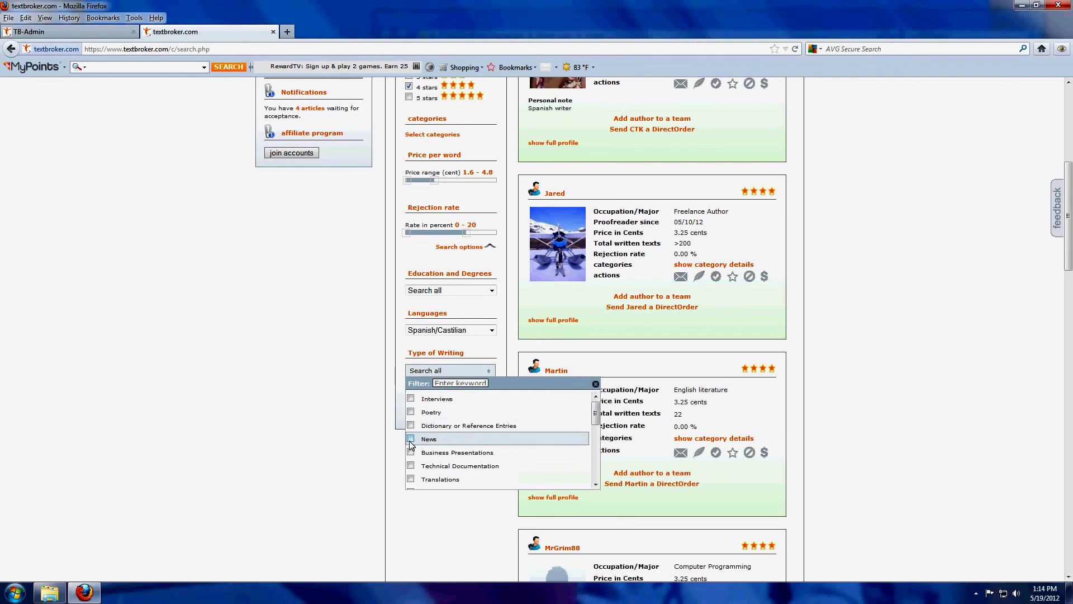
pyautogui.scroll(-3, 413, 440)
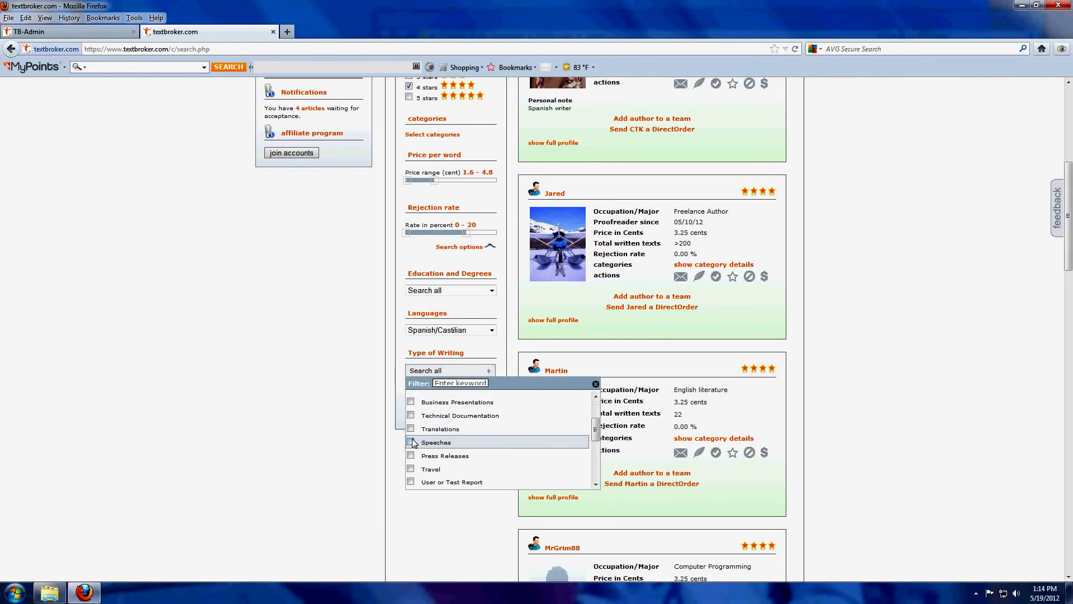
pyautogui.scroll(-3, 414, 439)
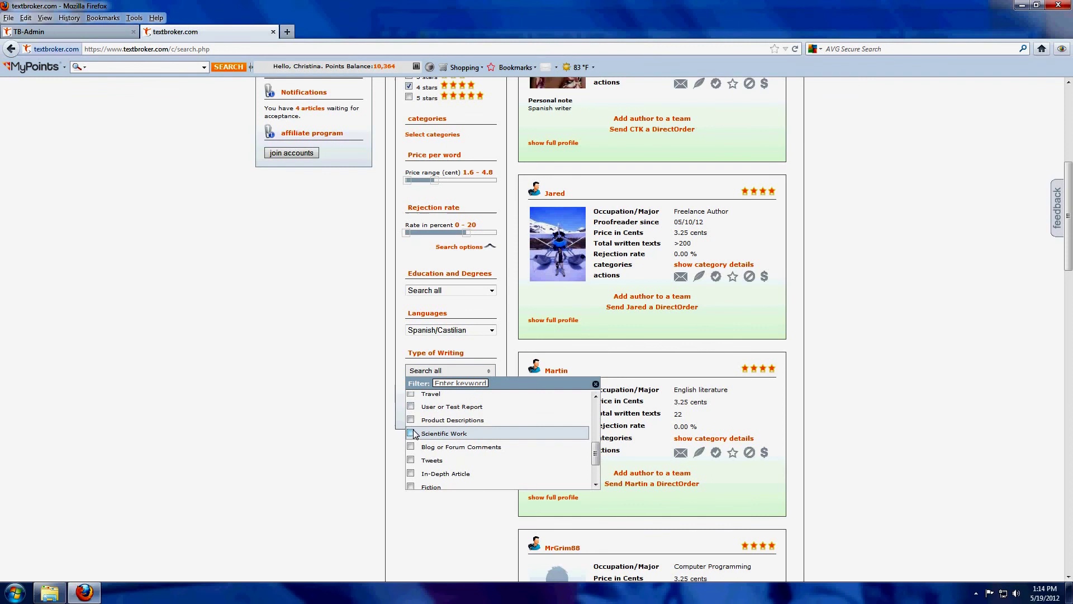
pyautogui.scroll(-2, 417, 459)
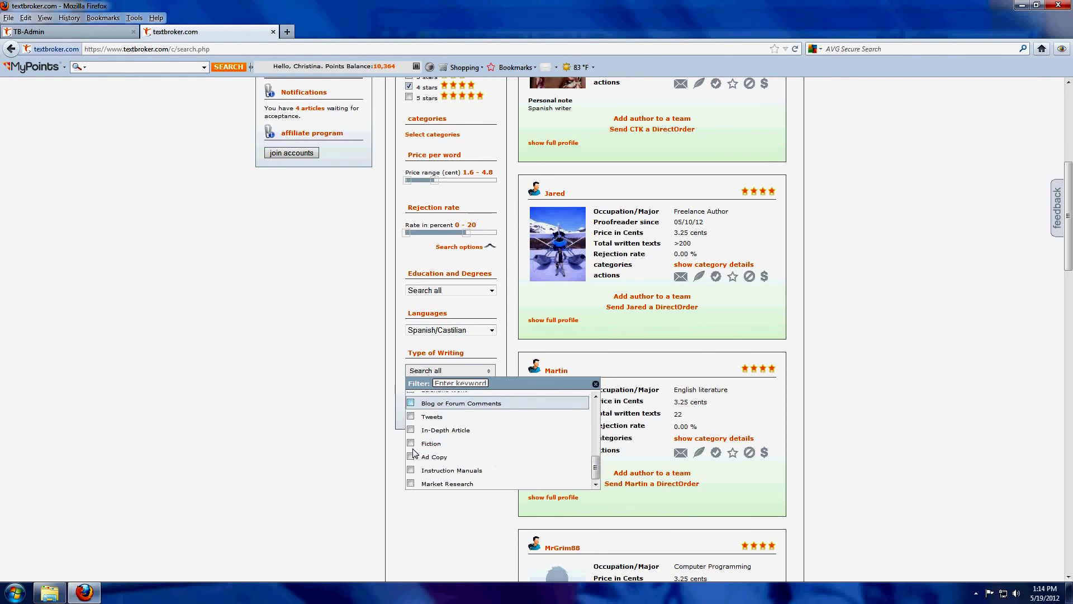
pyautogui.click(270, 397)
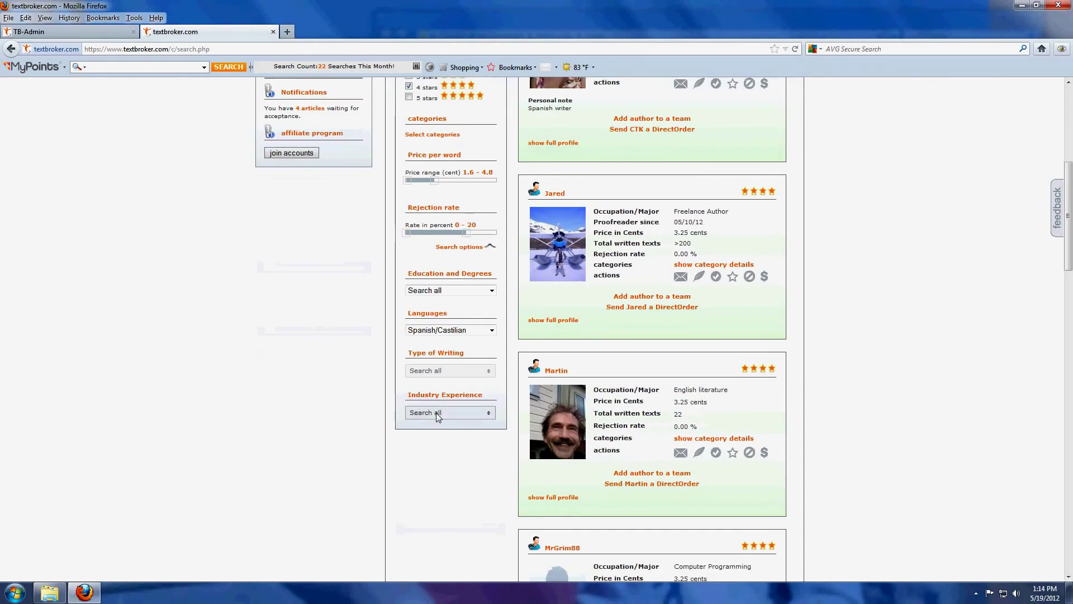
pyautogui.scroll(3, 432, 417)
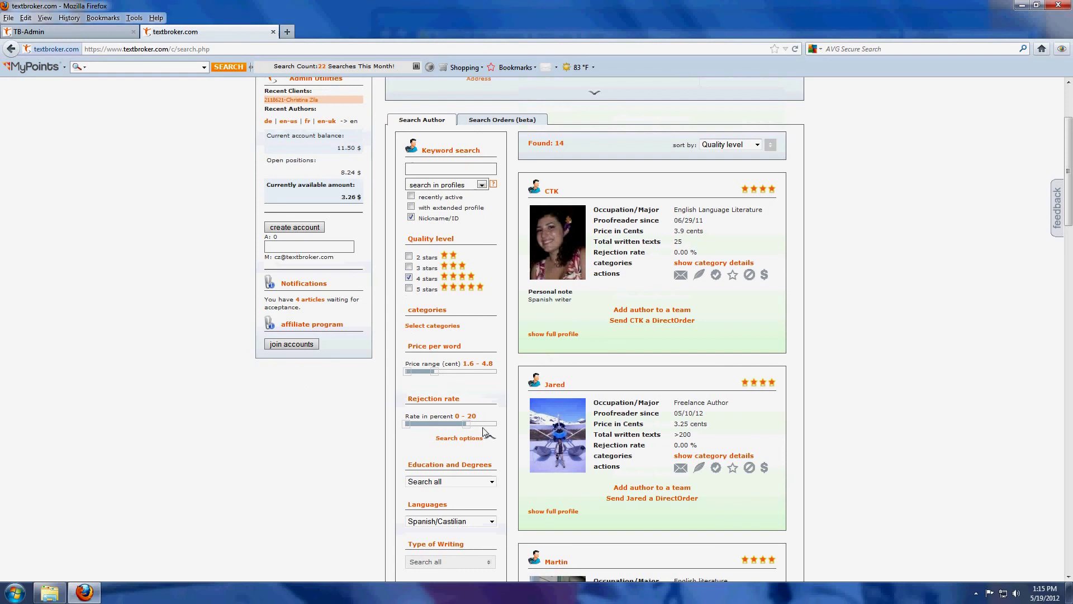
# Enter the keyword 'insurance' in the author search, narrowing the results to two authors.
pyautogui.scroll(2, 391, 450)
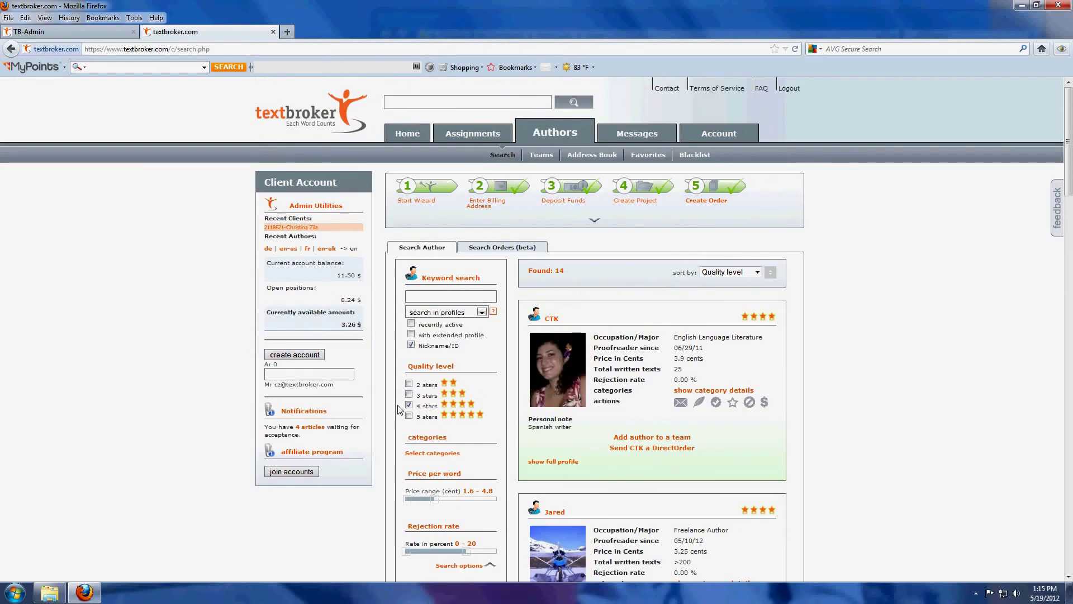
pyautogui.scroll(-5, 402, 414)
pyautogui.scroll(5, 406, 329)
pyautogui.write('nsurance')
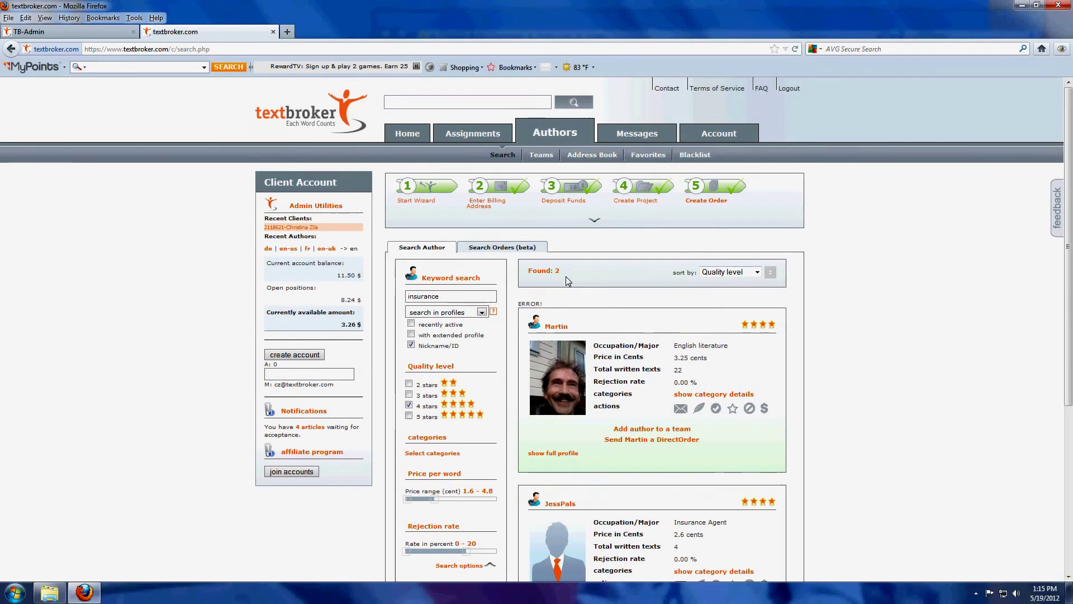
pyautogui.scroll(-2, 567, 276)
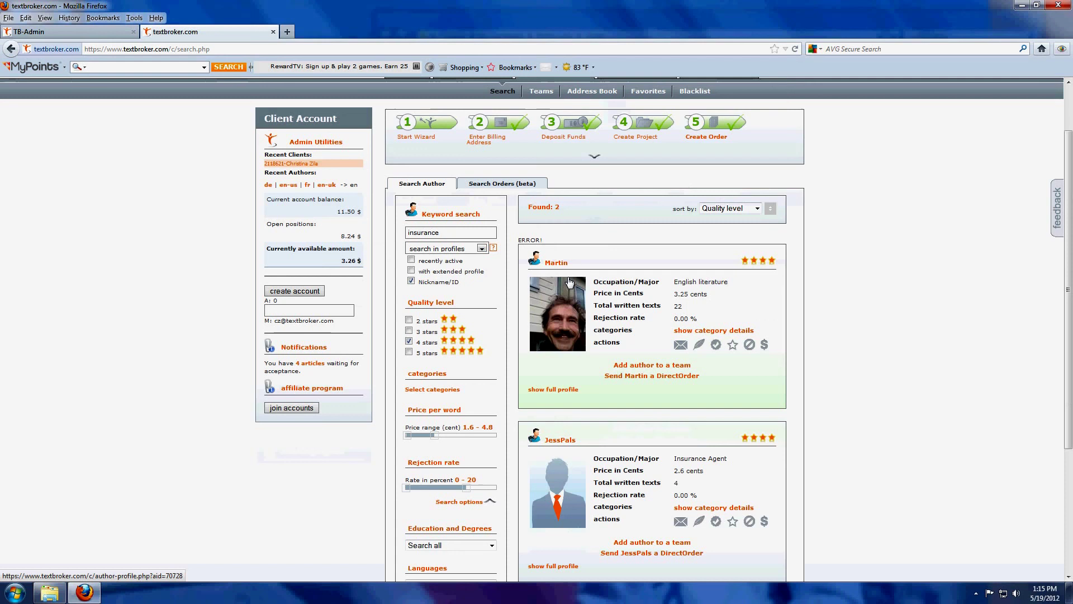
pyautogui.scroll(-2, 591, 275)
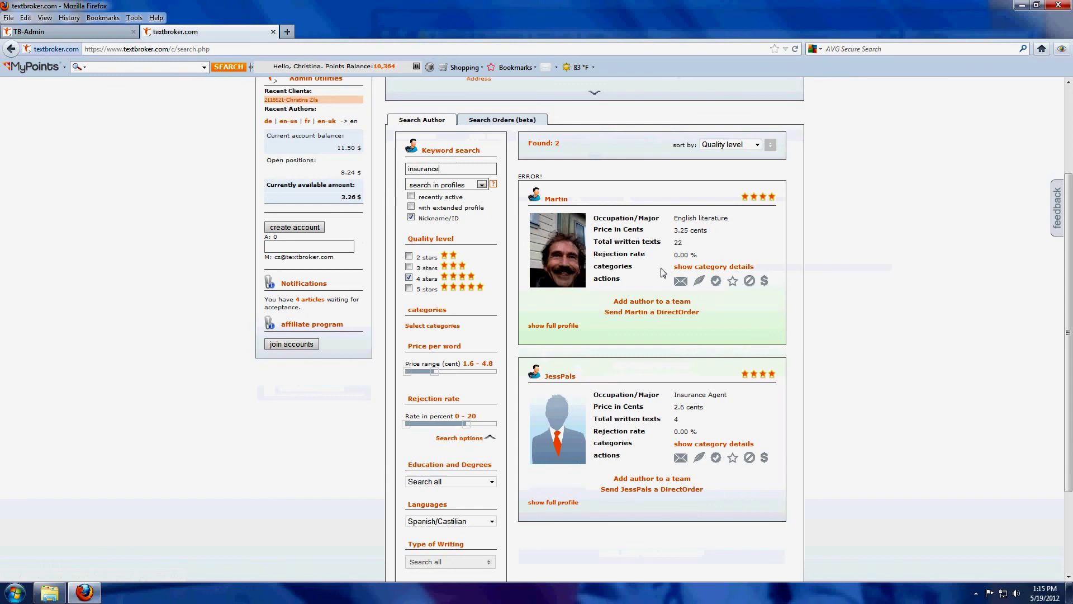
# Expand the first author's full profile and view its languages: Spanish/Castilian and Portuguese.
pyautogui.click(555, 326)
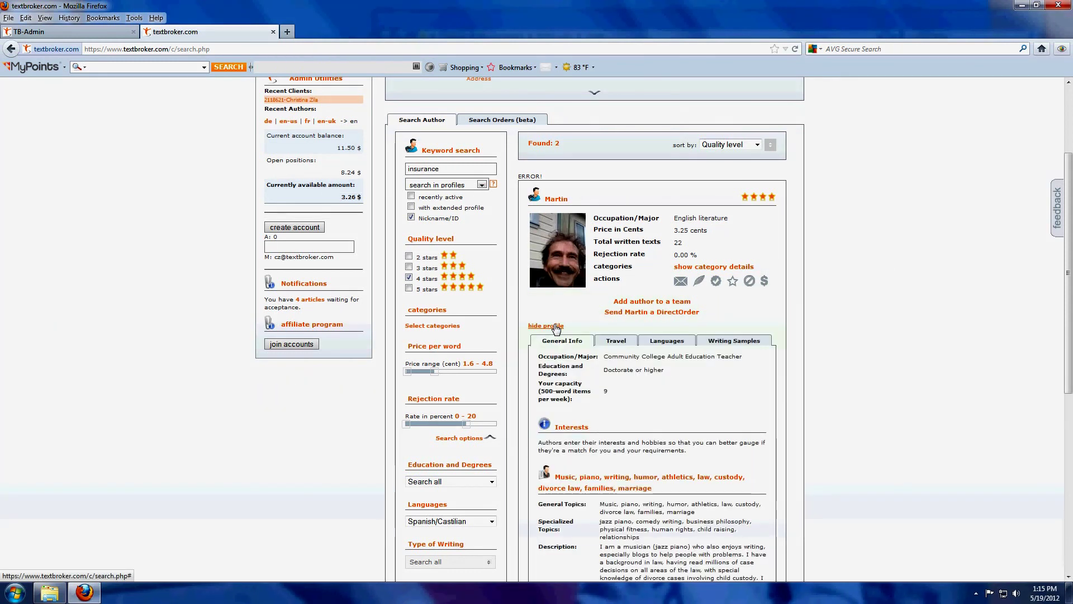
pyautogui.scroll(-4, 594, 425)
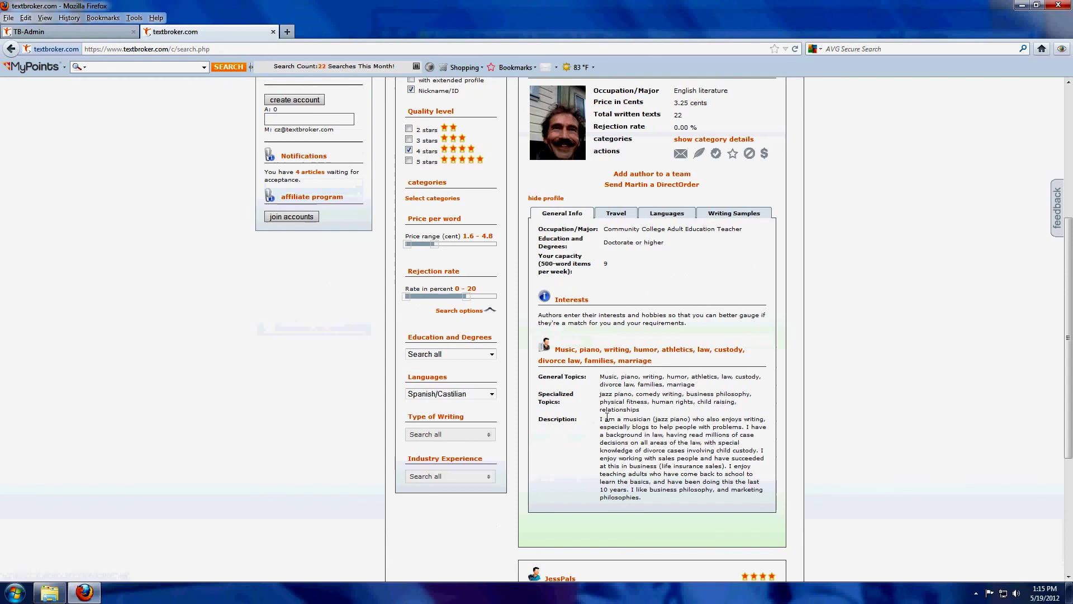
pyautogui.click(664, 218)
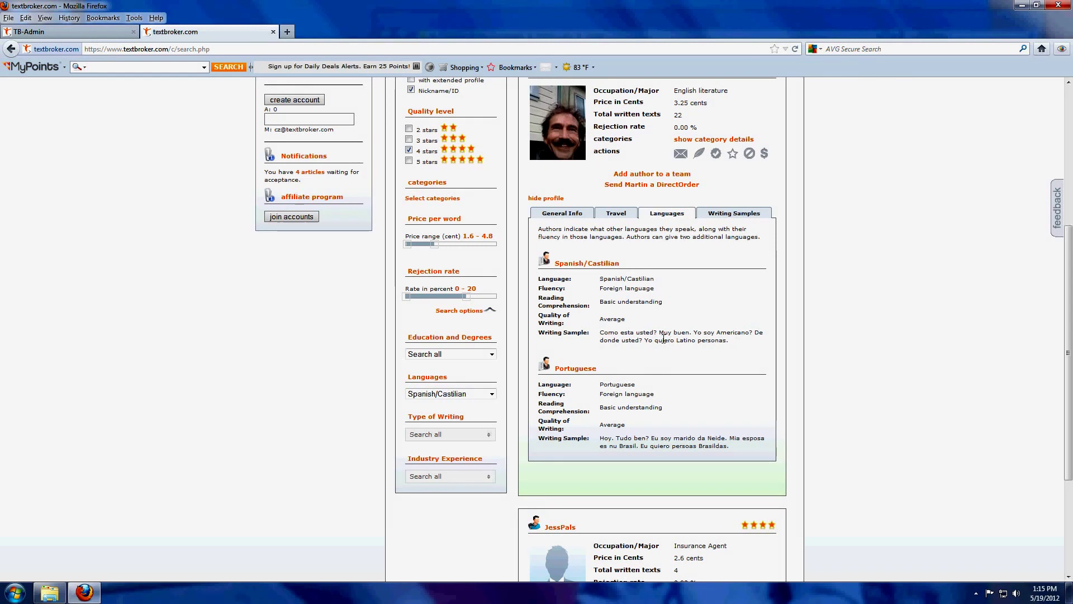
pyautogui.scroll(-2, 665, 339)
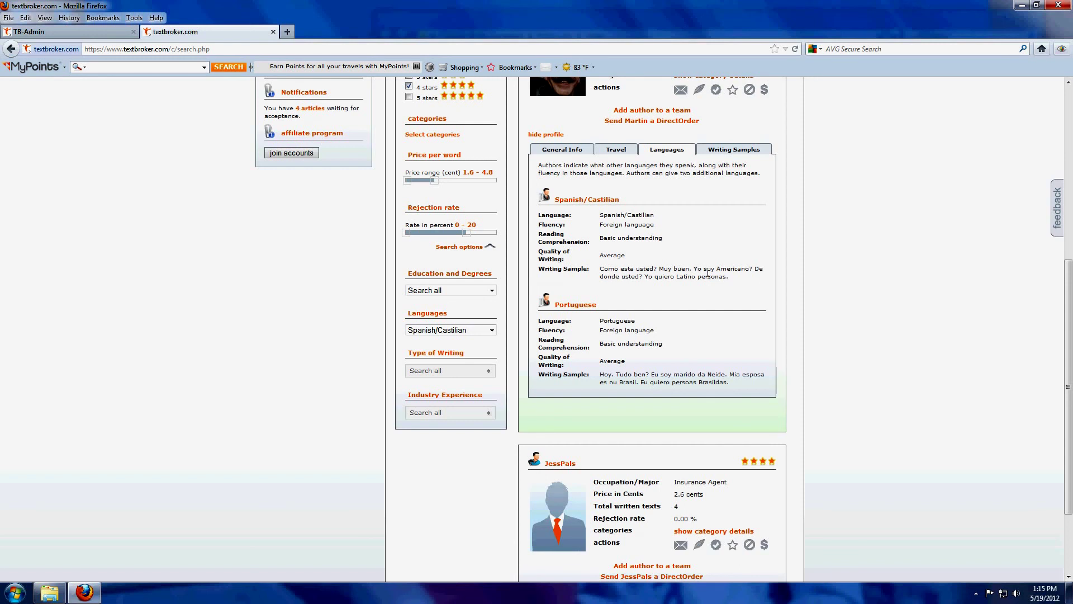
pyautogui.scroll(6, 705, 271)
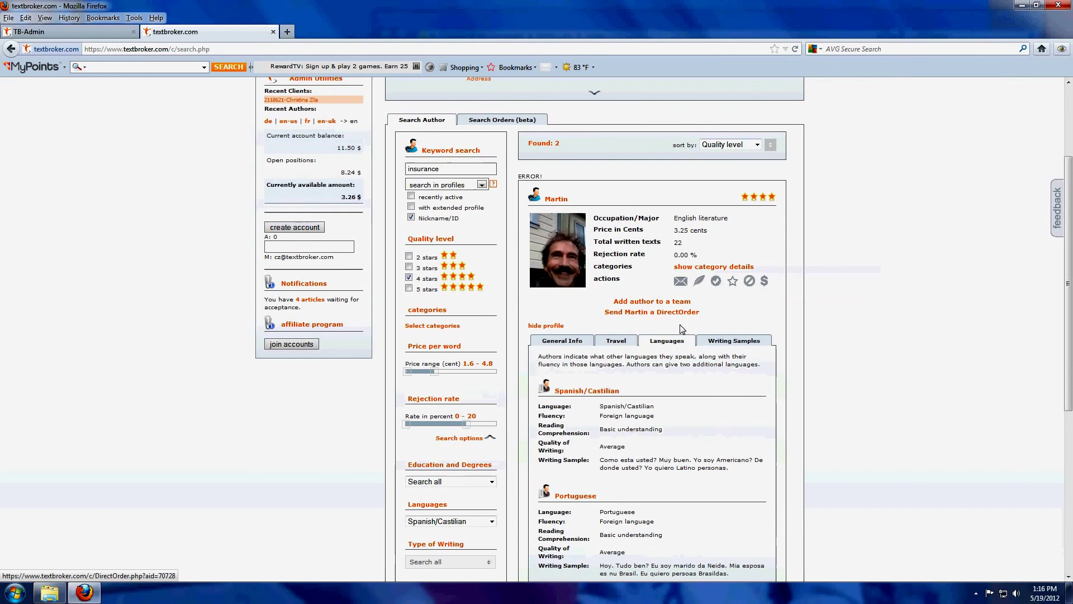
pyautogui.scroll(-9, 678, 335)
pyautogui.scroll(4, 687, 273)
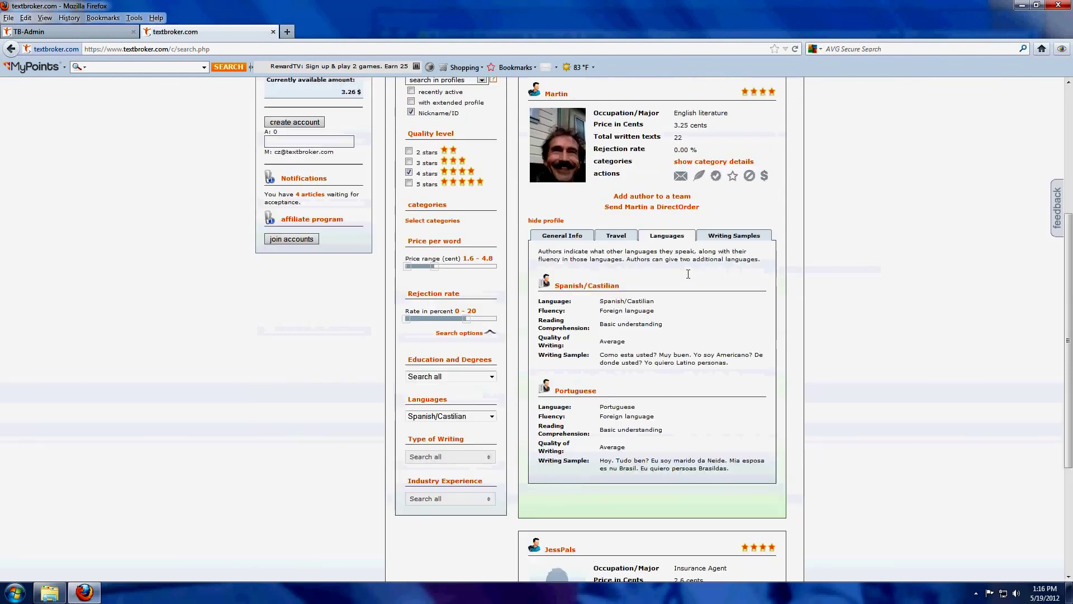
pyautogui.scroll(8, 685, 269)
pyautogui.scroll(-2, 664, 290)
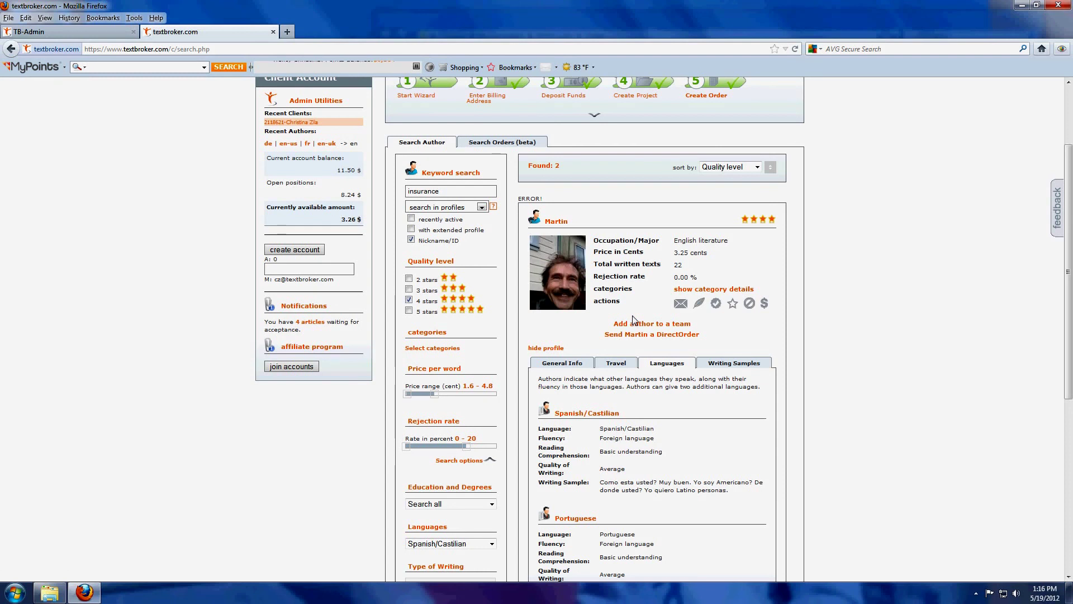
pyautogui.scroll(2, 635, 320)
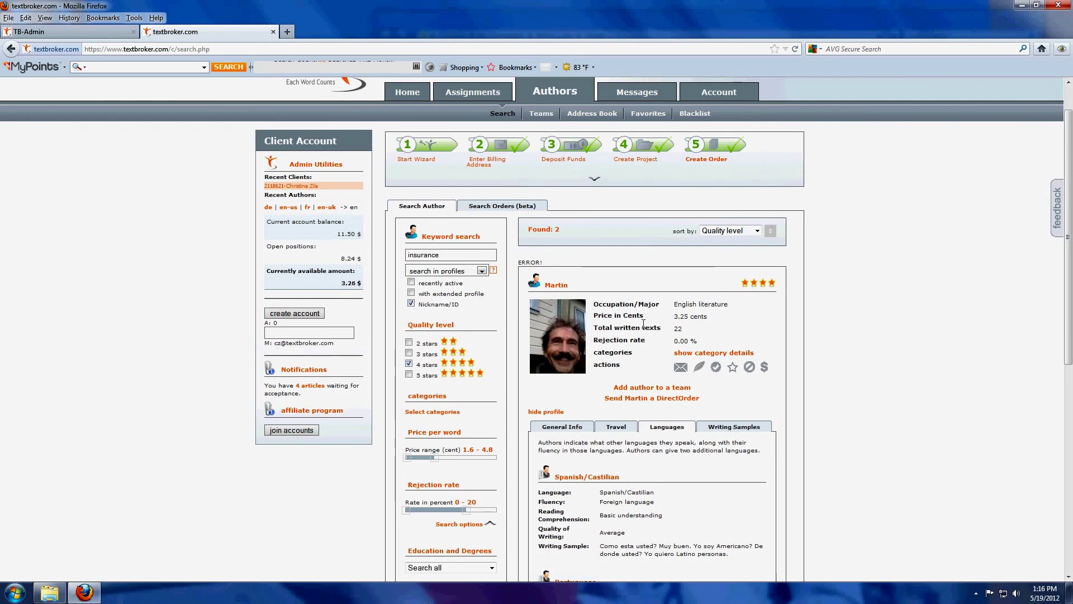
pyautogui.scroll(-2, 649, 305)
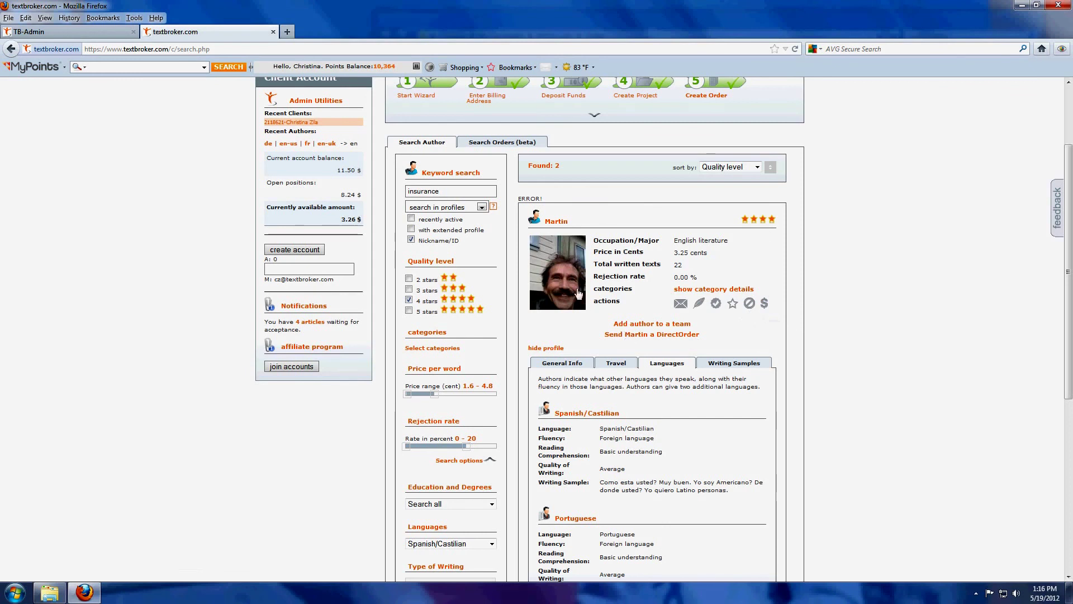
pyautogui.scroll(3, 681, 350)
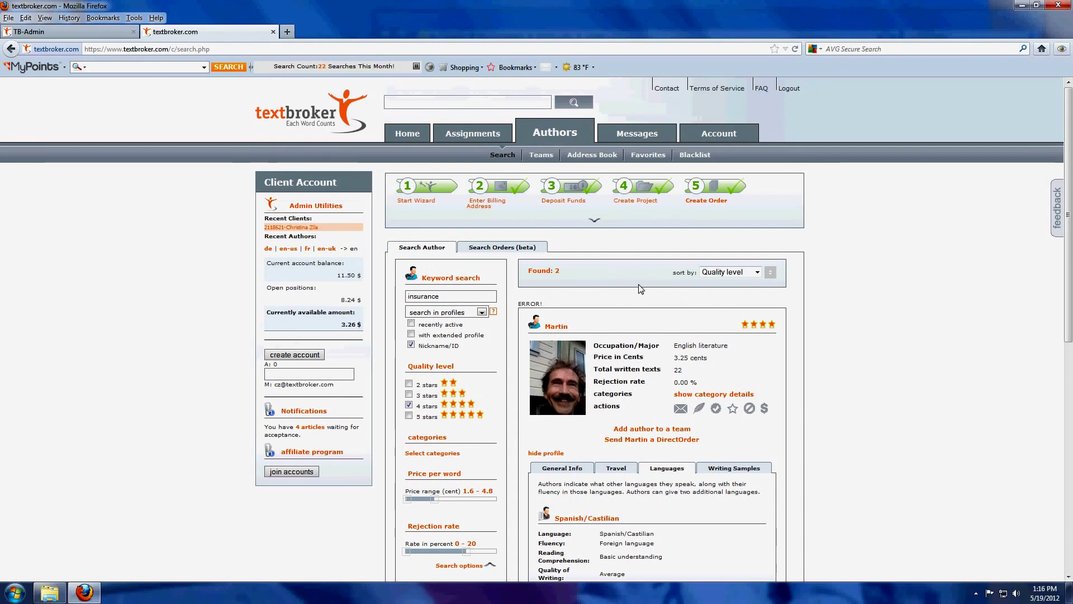
# From the Favorites list, start a DirectOrder for the first author at 0.052 $/word, 350–400 words.
pyautogui.click(649, 155)
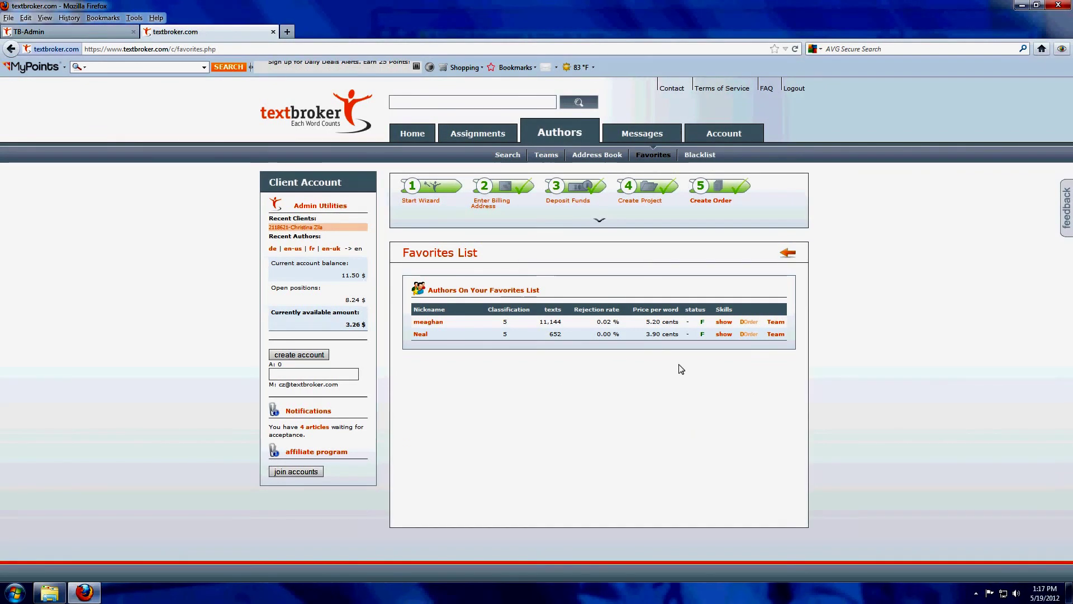
pyautogui.click(752, 326)
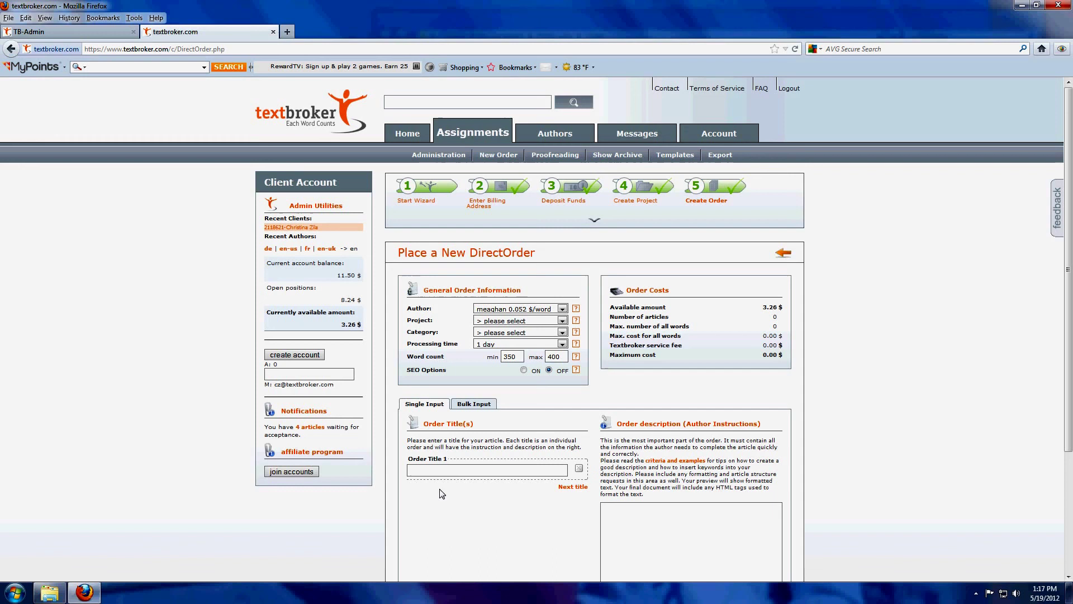
pyautogui.scroll(-5, 443, 494)
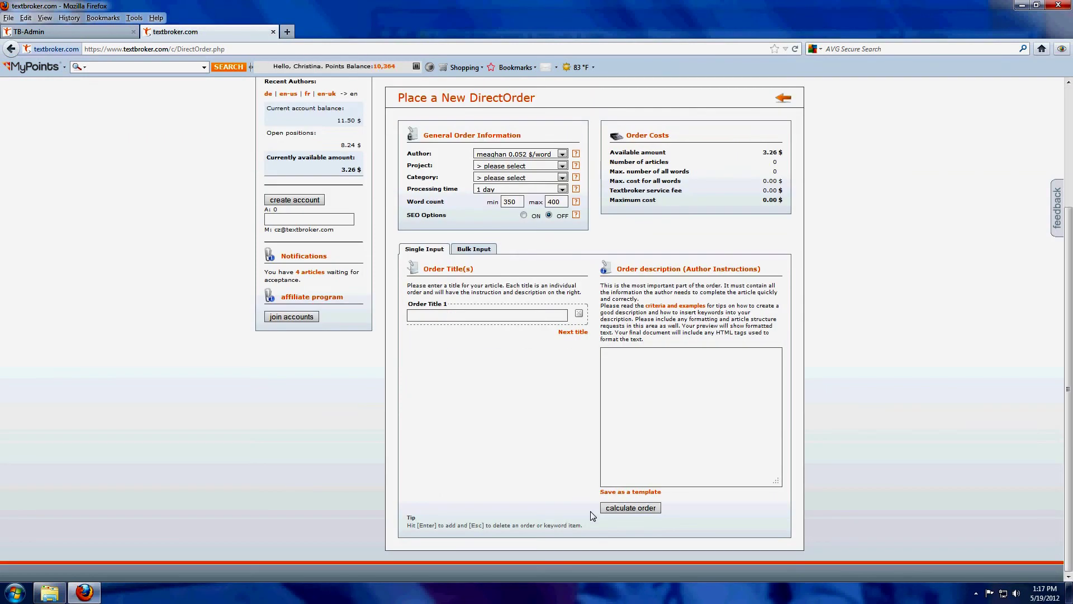
pyautogui.scroll(5, 594, 515)
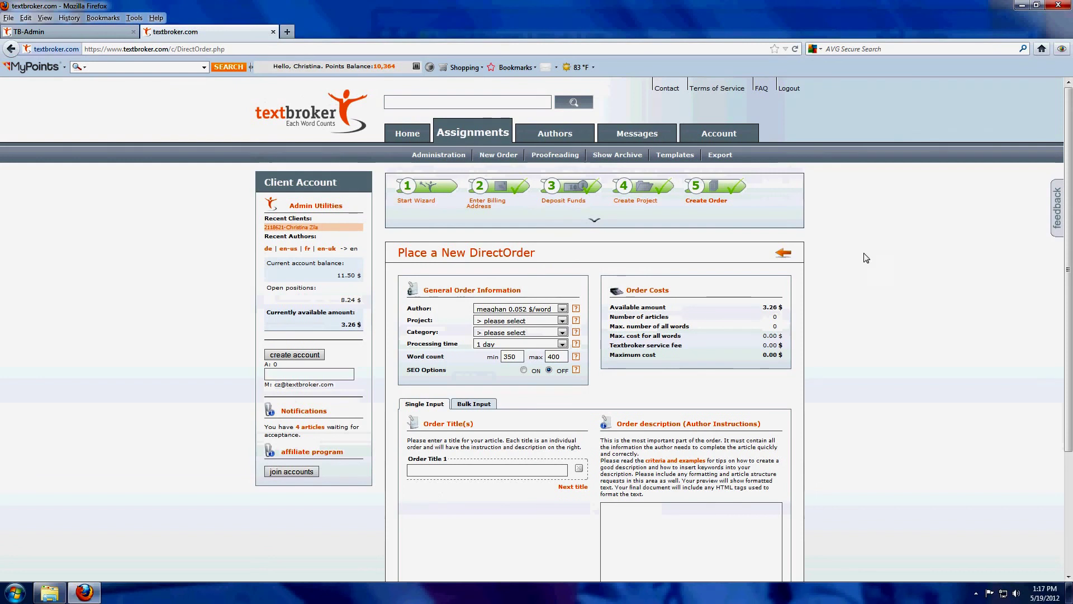
# Go back from the DirectOrder form to the Favorites list of two authors.
pyautogui.click(784, 254)
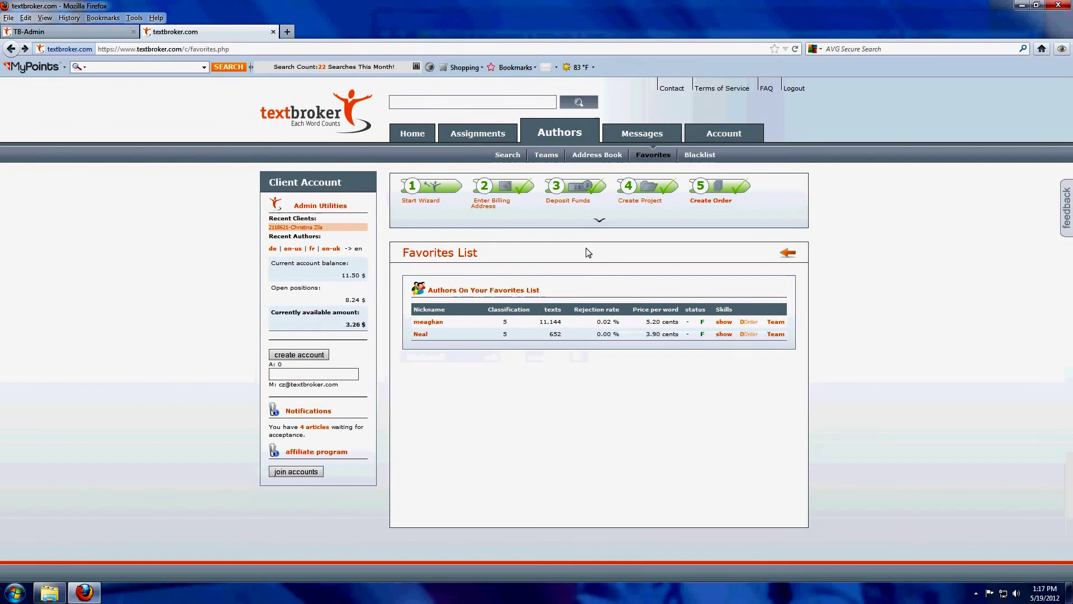